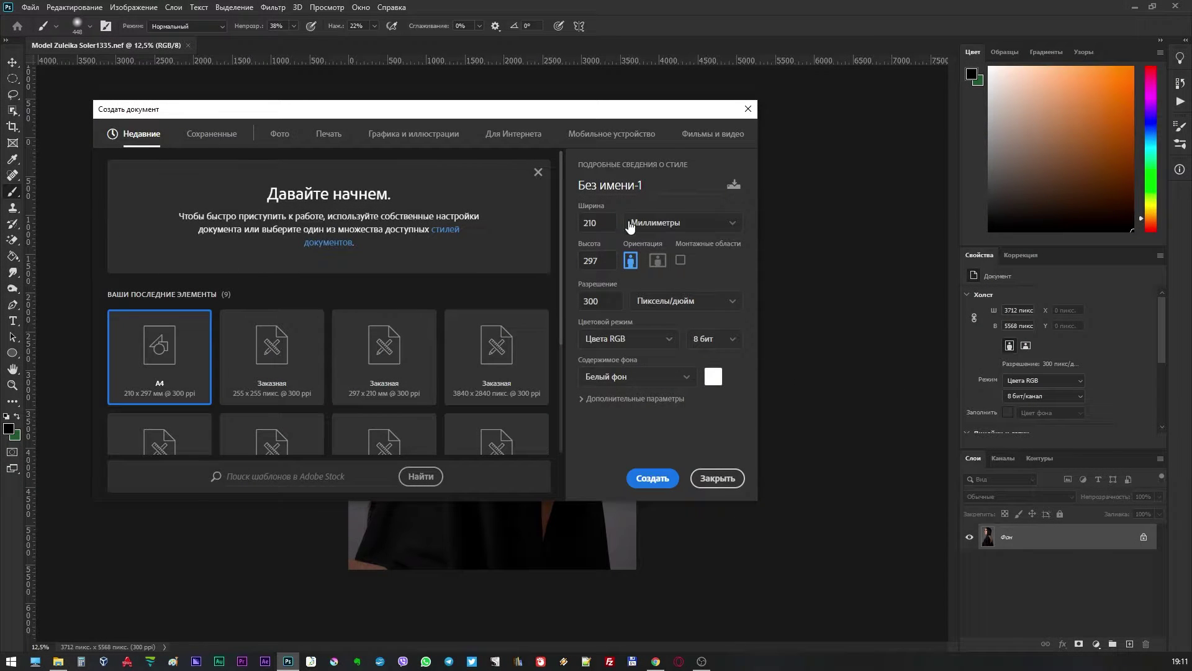
Step: Create a new document in pixels, 1000 × 1000 px at 150 ppi
{"action": "left_click", "coordinate": [638, 227]}
{"action": "left_click", "coordinate": [630, 255]}
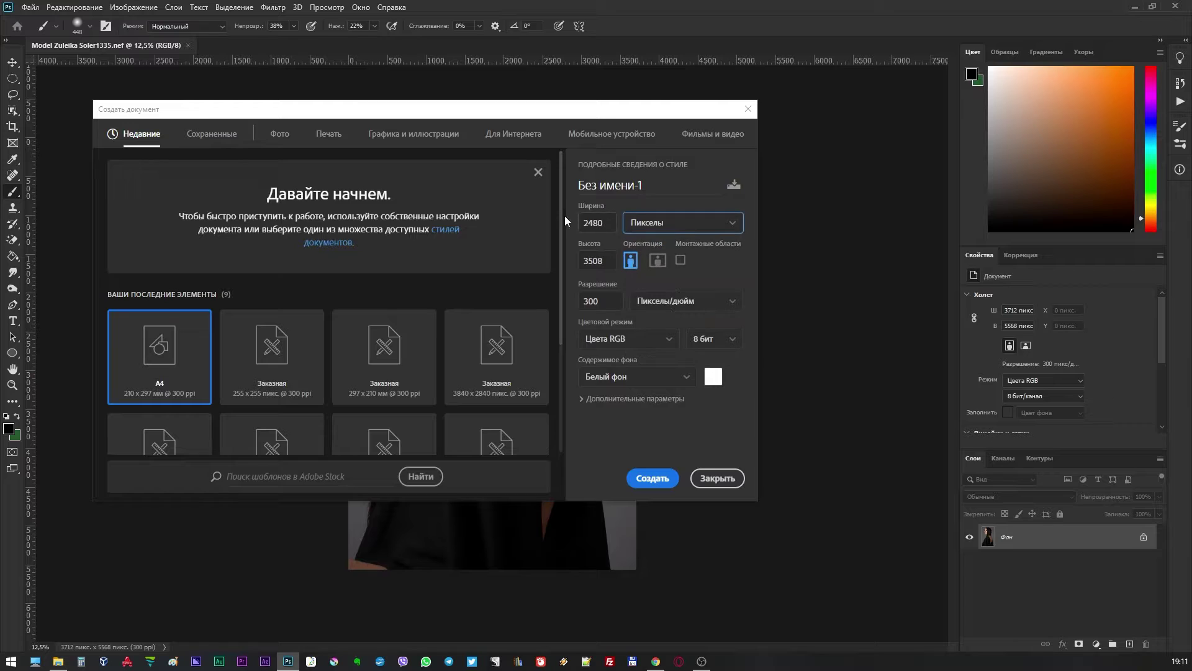
{"action": "type", "text": "1000"}
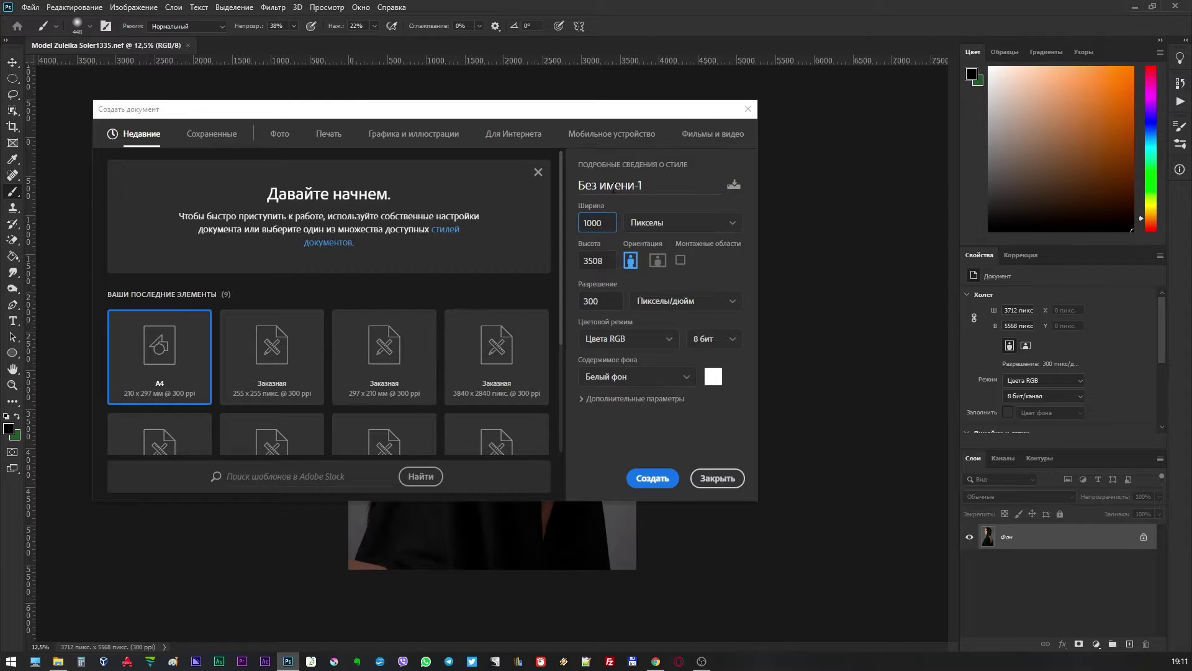
{"action": "key", "text": "Tab"}
{"action": "type", "text": "1000"}
{"action": "key", "text": "Tab"}
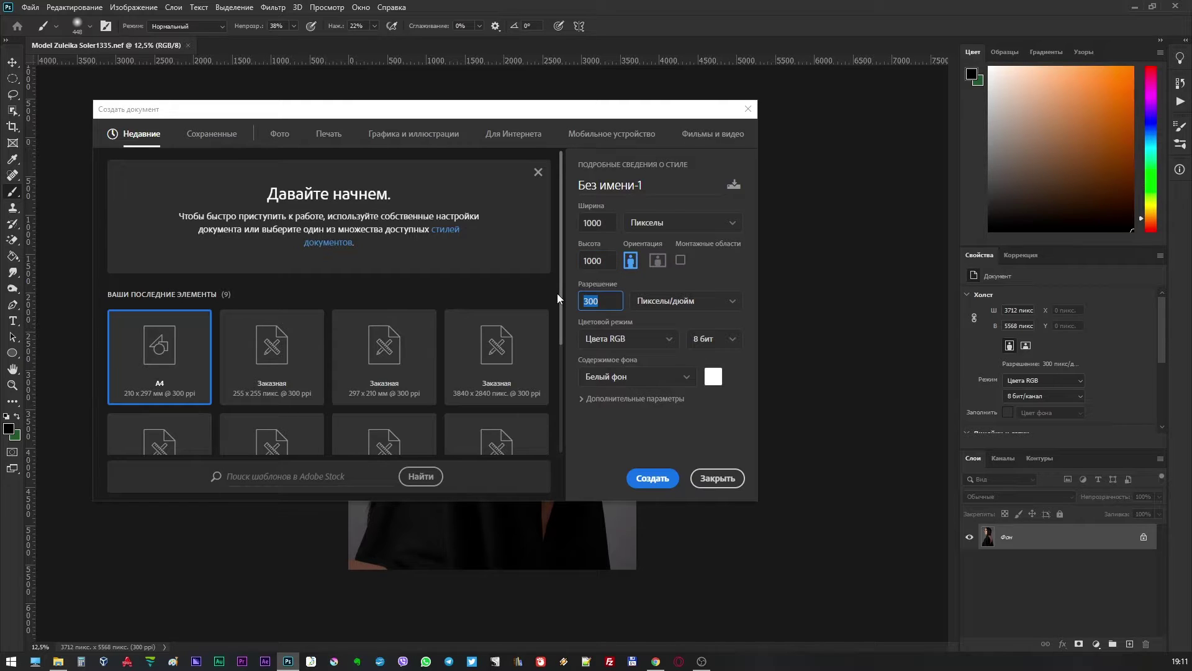
{"action": "type", "text": "150"}
{"action": "left_click", "coordinate": [652, 478]}
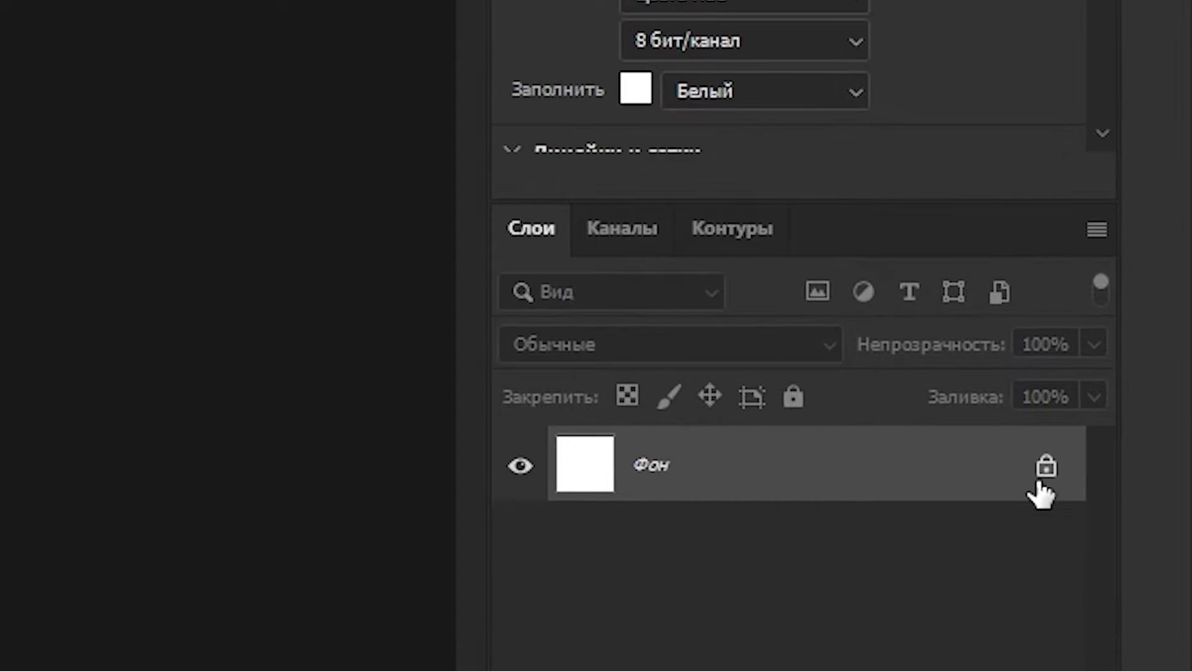
Step: Unlock the background layer and give it a black-to-white Gradient Overlay
{"action": "left_click", "coordinate": [1143, 537]}
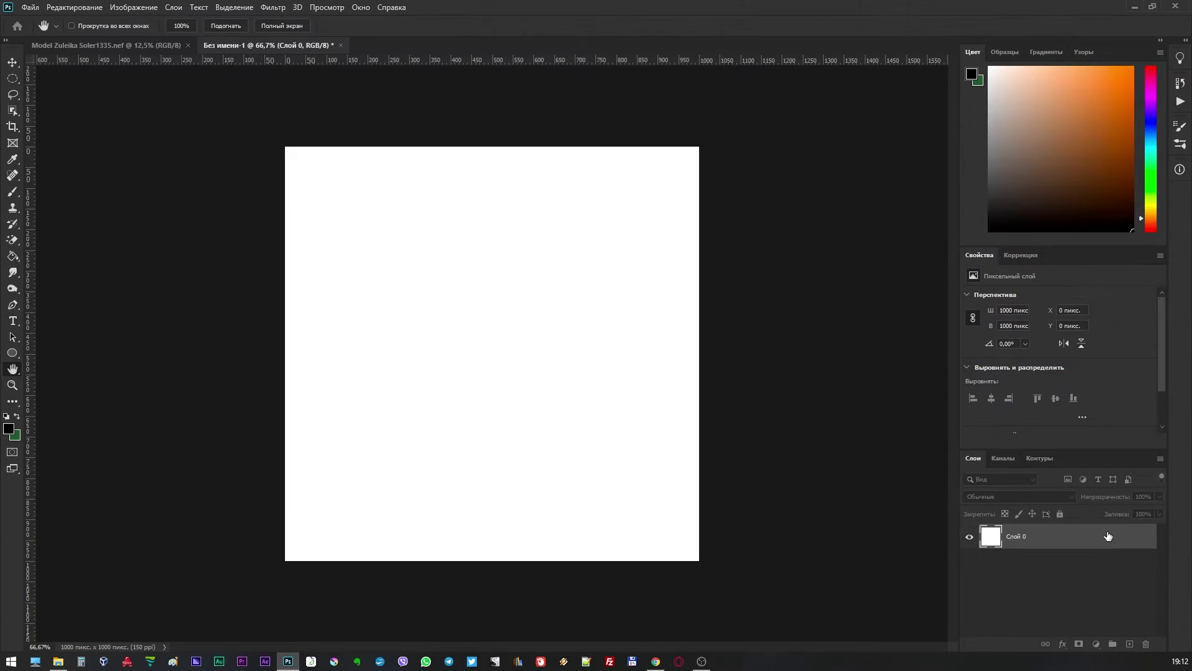
{"action": "double_click", "coordinate": [1108, 535]}
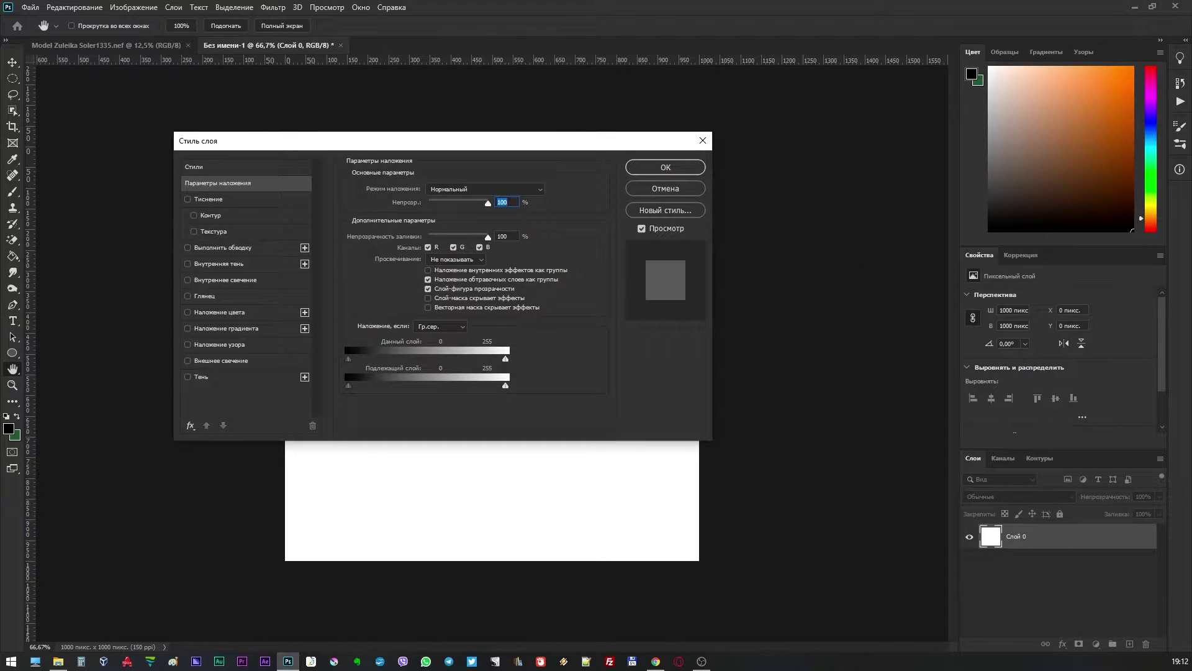
{"action": "key", "text": "alt+Tab"}
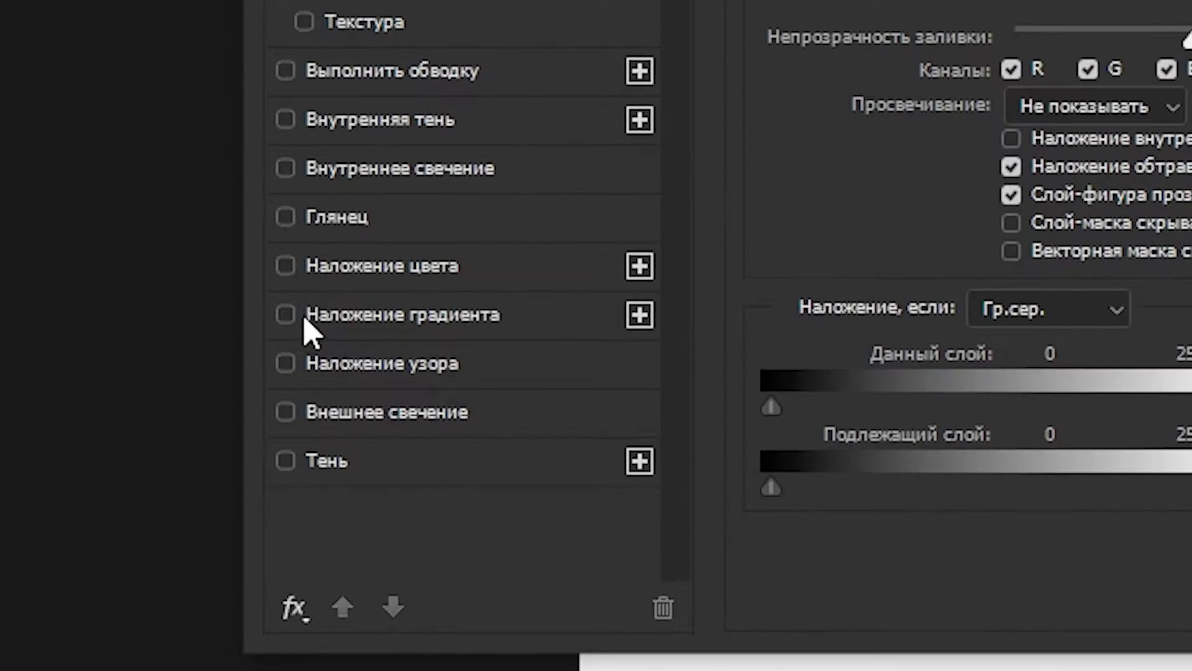
{"action": "left_click", "coordinate": [202, 328]}
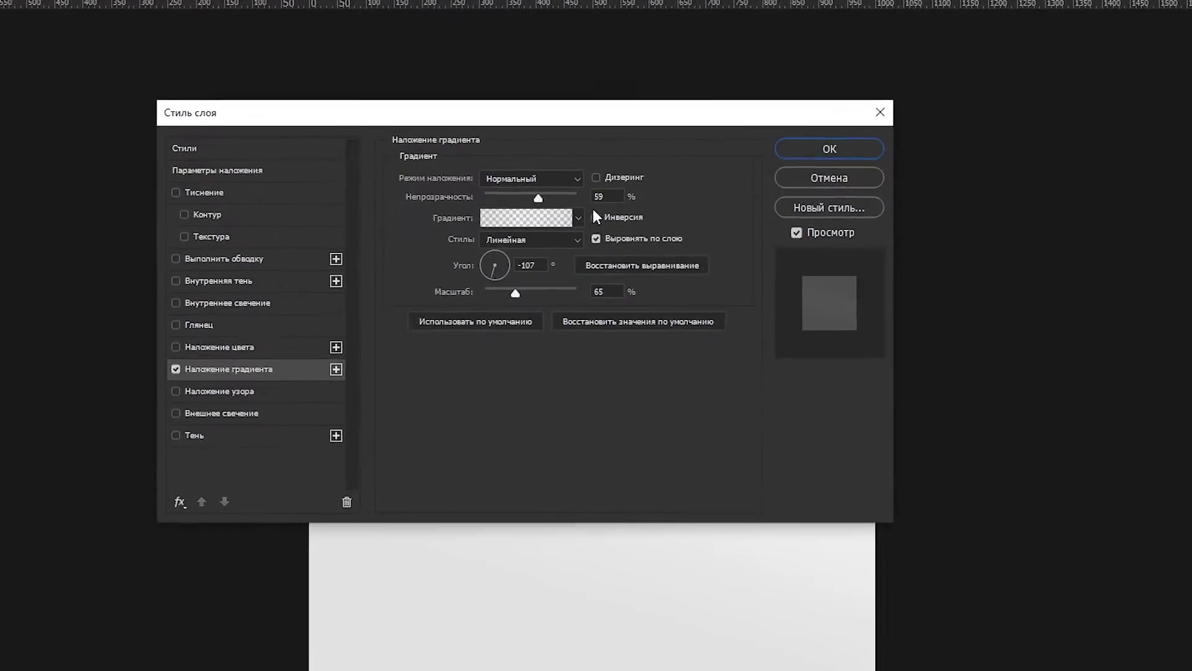
{"action": "left_click", "coordinate": [578, 217]}
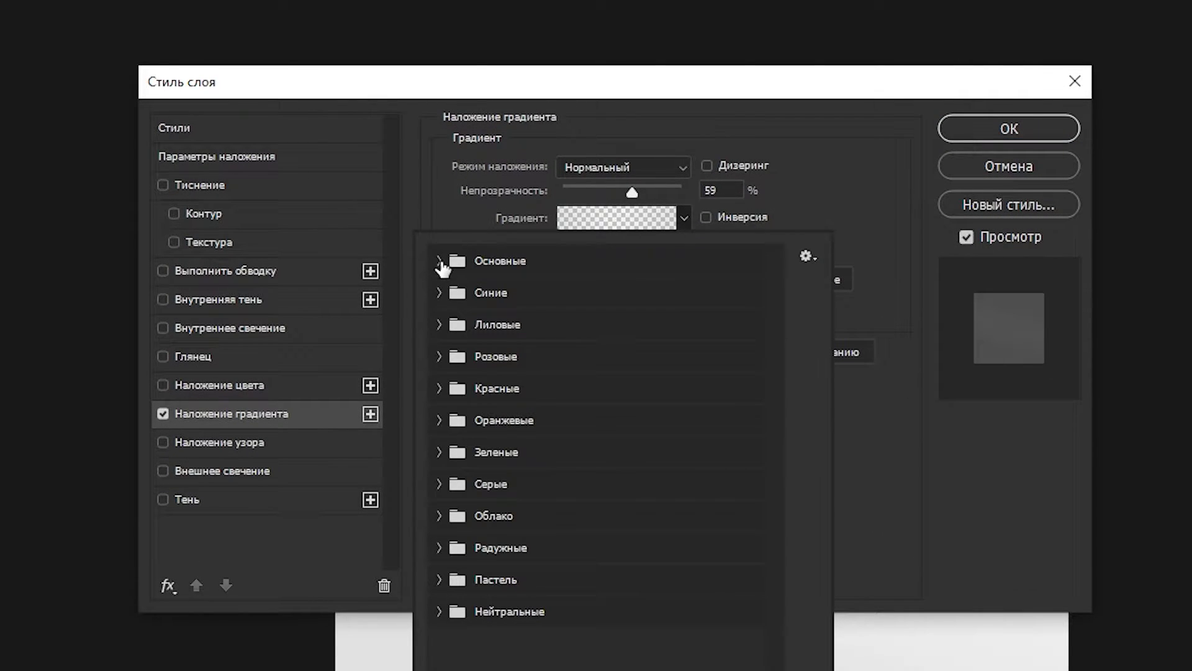
{"action": "left_click", "coordinate": [441, 264]}
{"action": "left_click", "coordinate": [439, 328]}
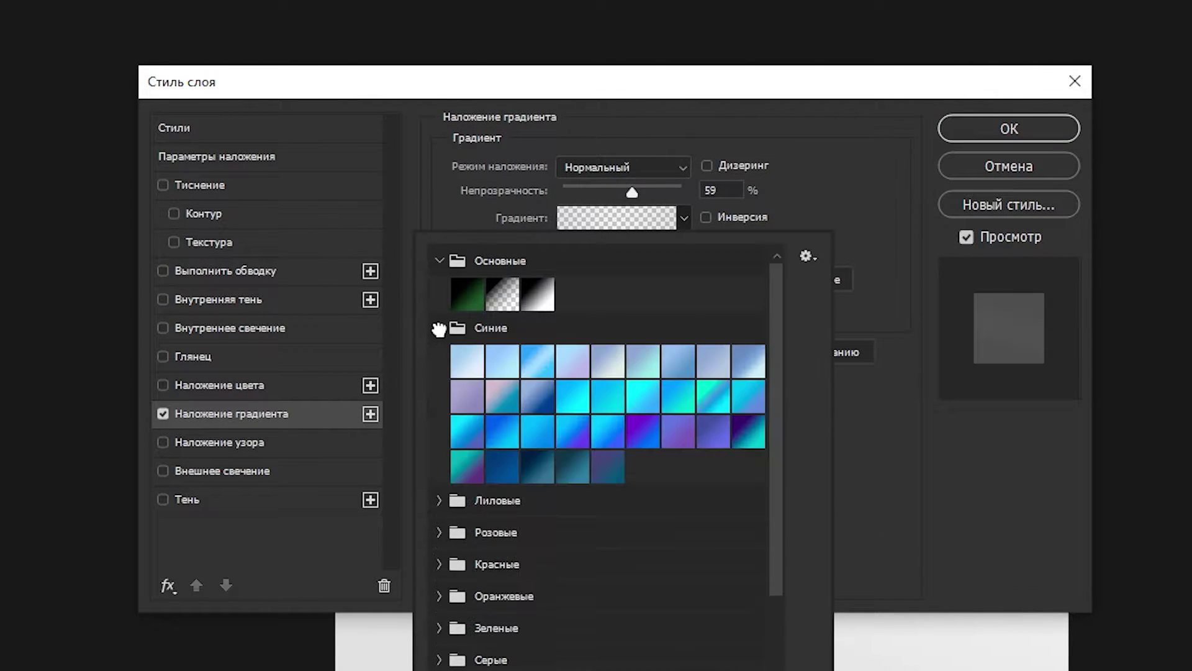
{"action": "left_click", "coordinate": [440, 328]}
{"action": "left_click", "coordinate": [539, 296]}
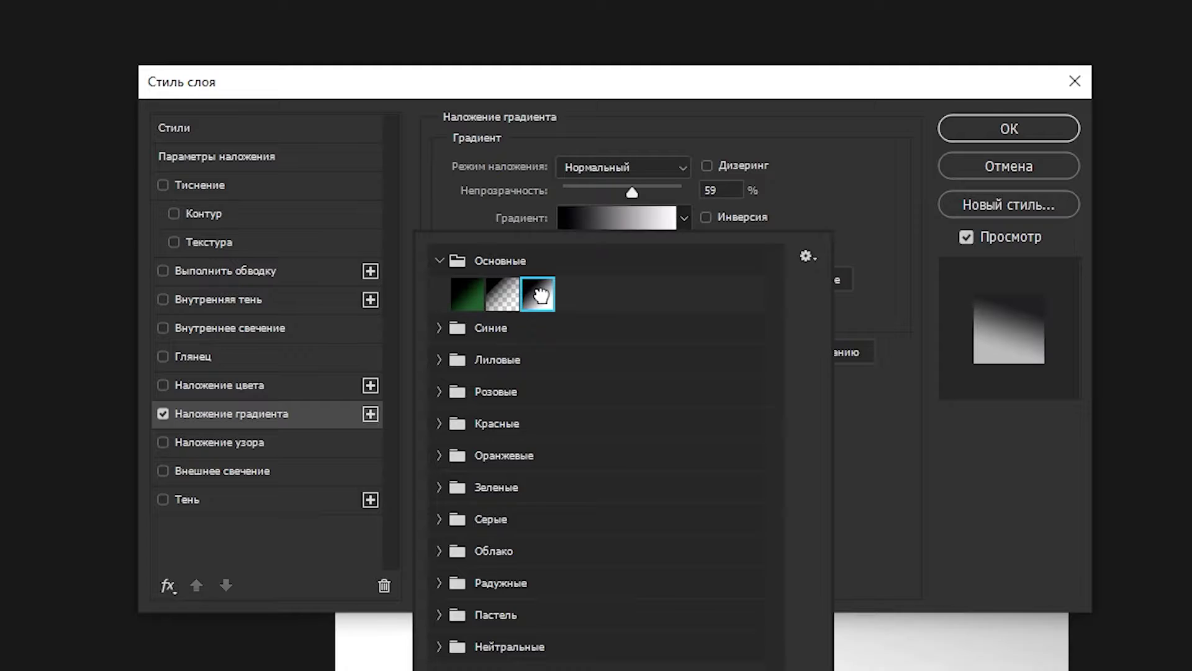
Step: Make the gradient reversed and radial, with a 30° angle and 100% scale, and apply it
{"action": "left_click", "coordinate": [706, 217]}
{"action": "left_click", "coordinate": [665, 242]}
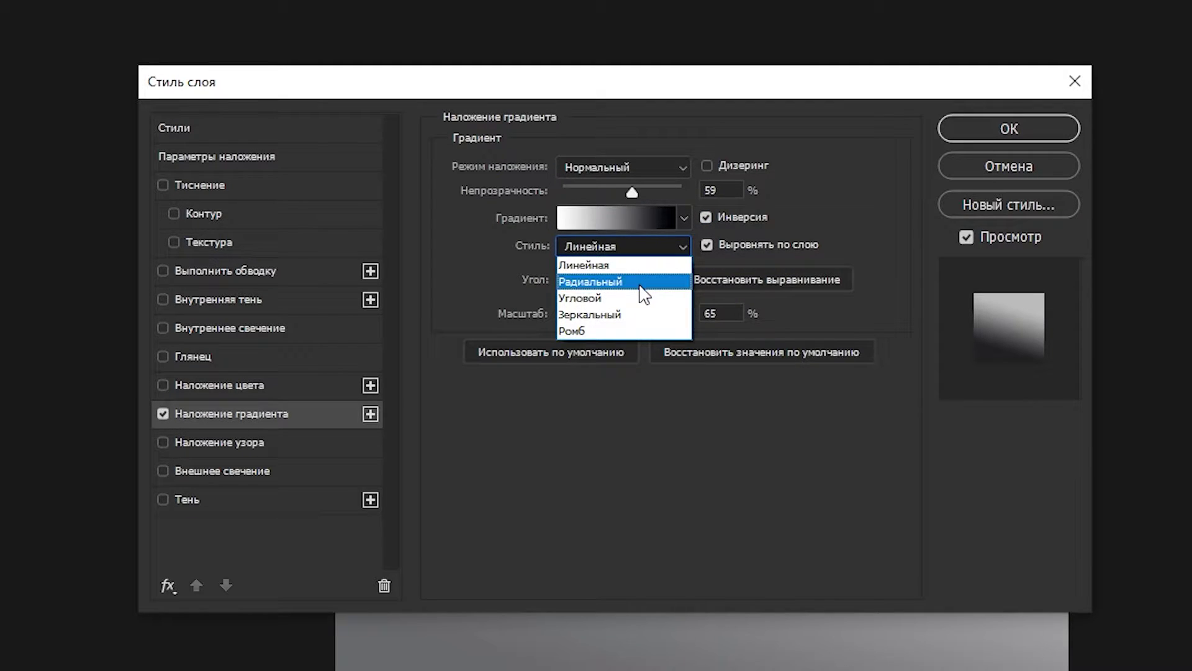
{"action": "left_click", "coordinate": [644, 282]}
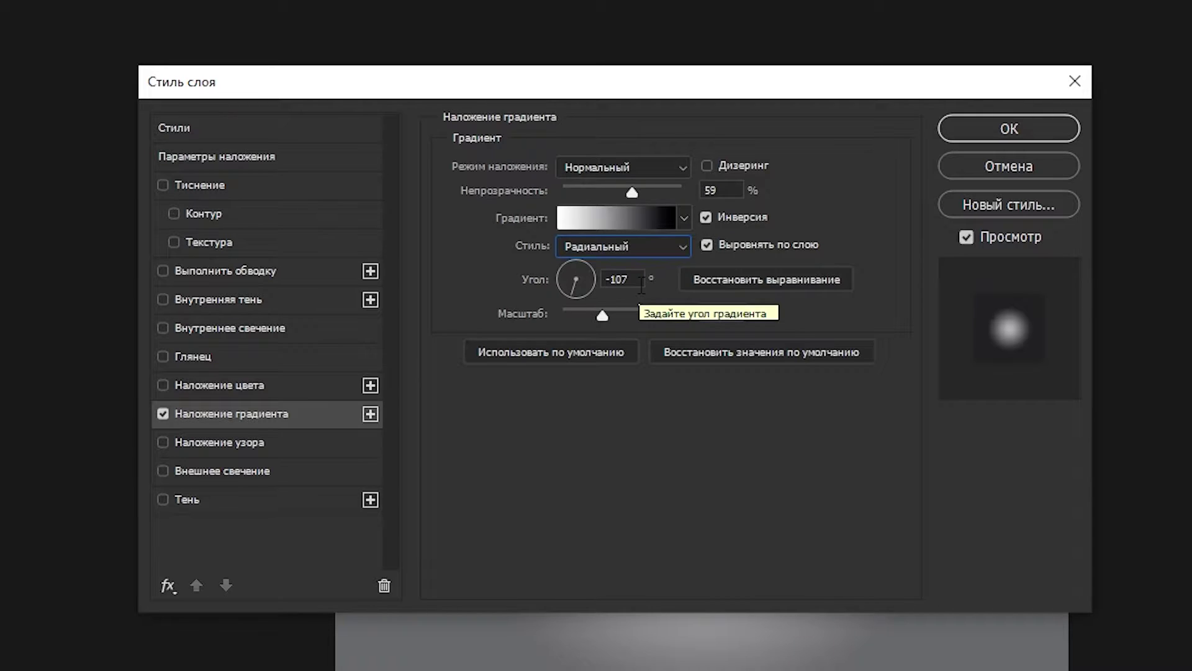
{"action": "double_click", "coordinate": [609, 275]}
{"action": "type", "text": "30"}
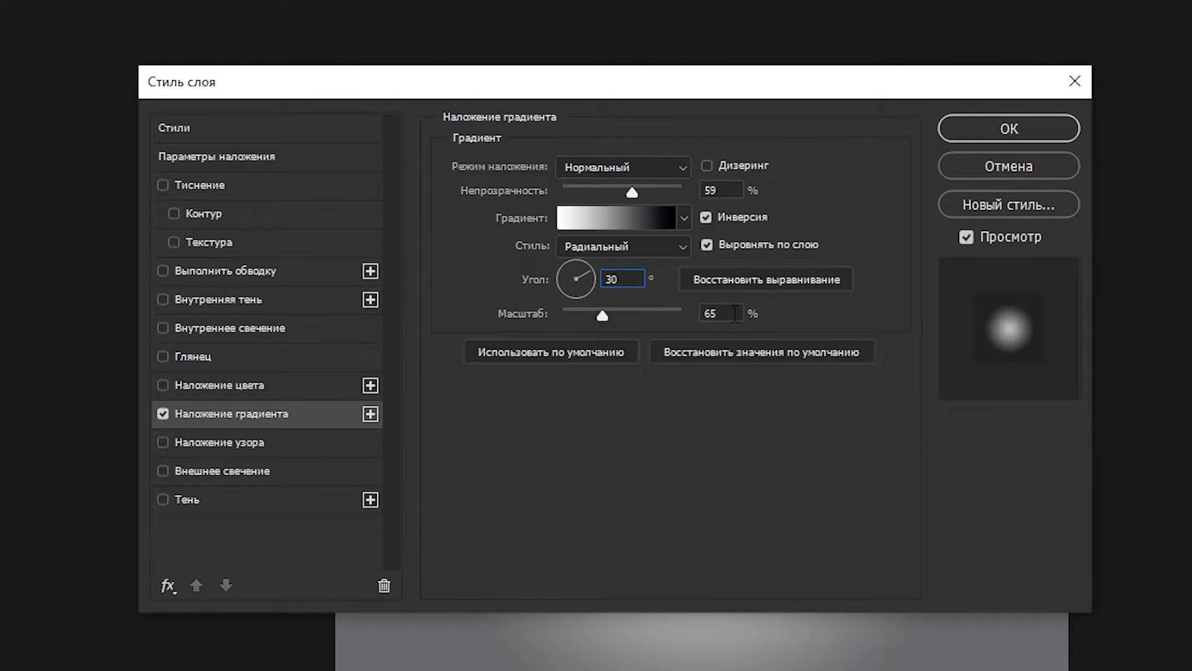
{"action": "double_click", "coordinate": [735, 313]}
{"action": "type", "text": "100"}
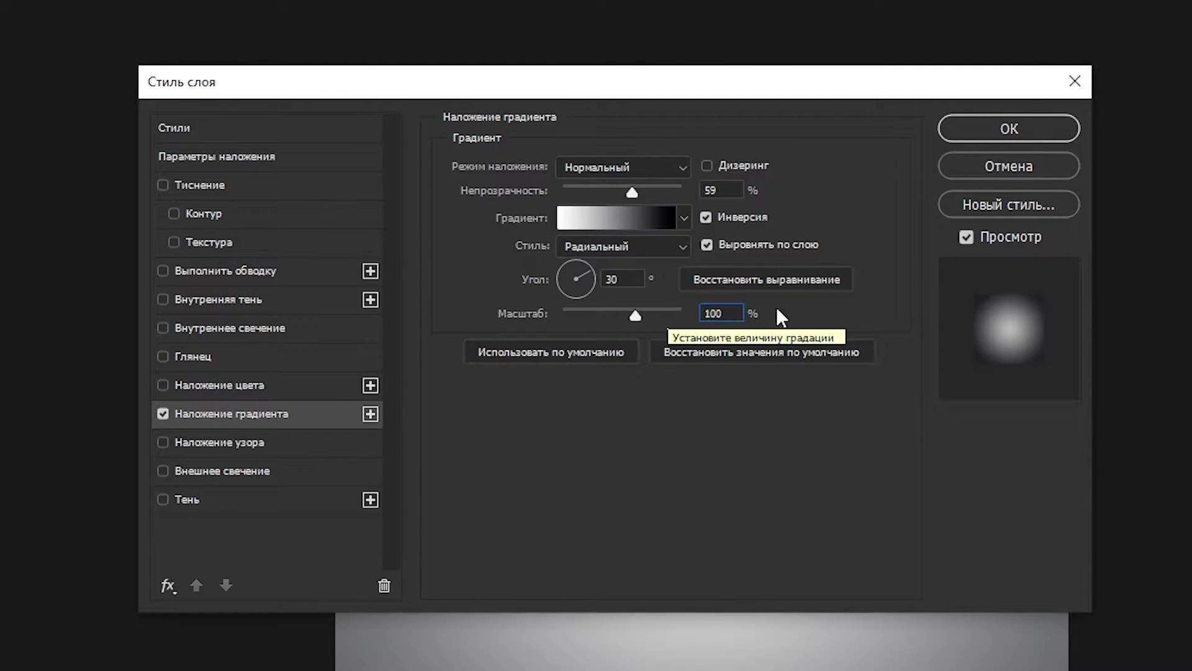
{"action": "key", "text": "shift+Left"}
{"action": "key", "text": "shift+Left"}
{"action": "key", "text": "shift+Left"}
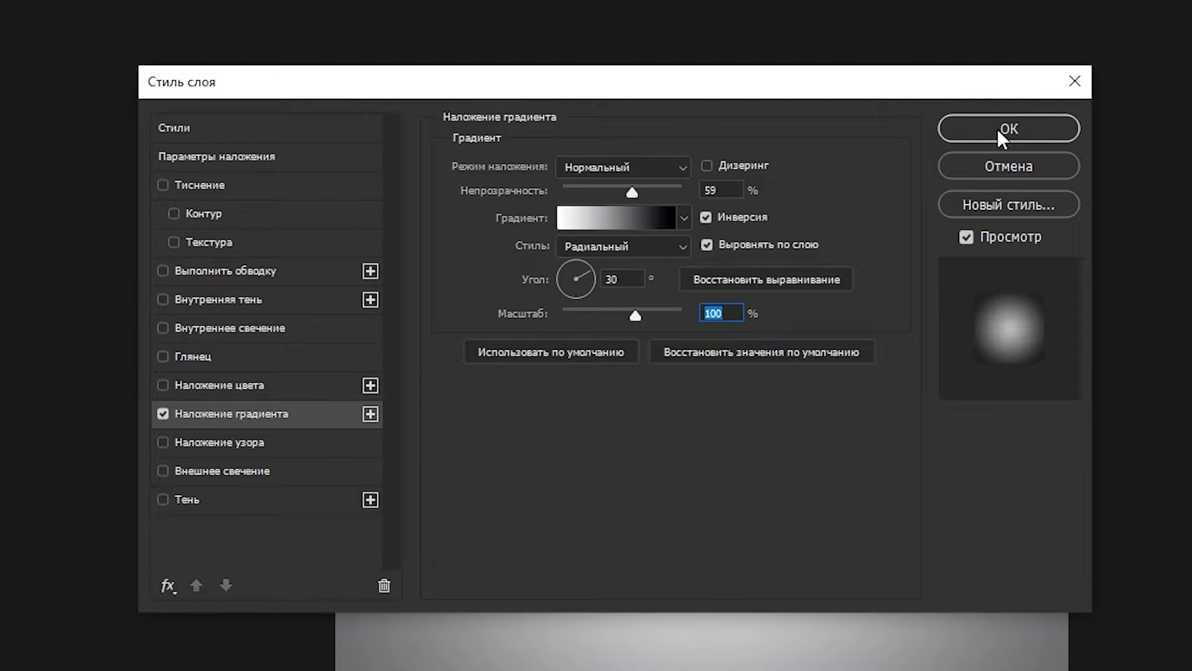
{"action": "left_click", "coordinate": [1009, 129]}
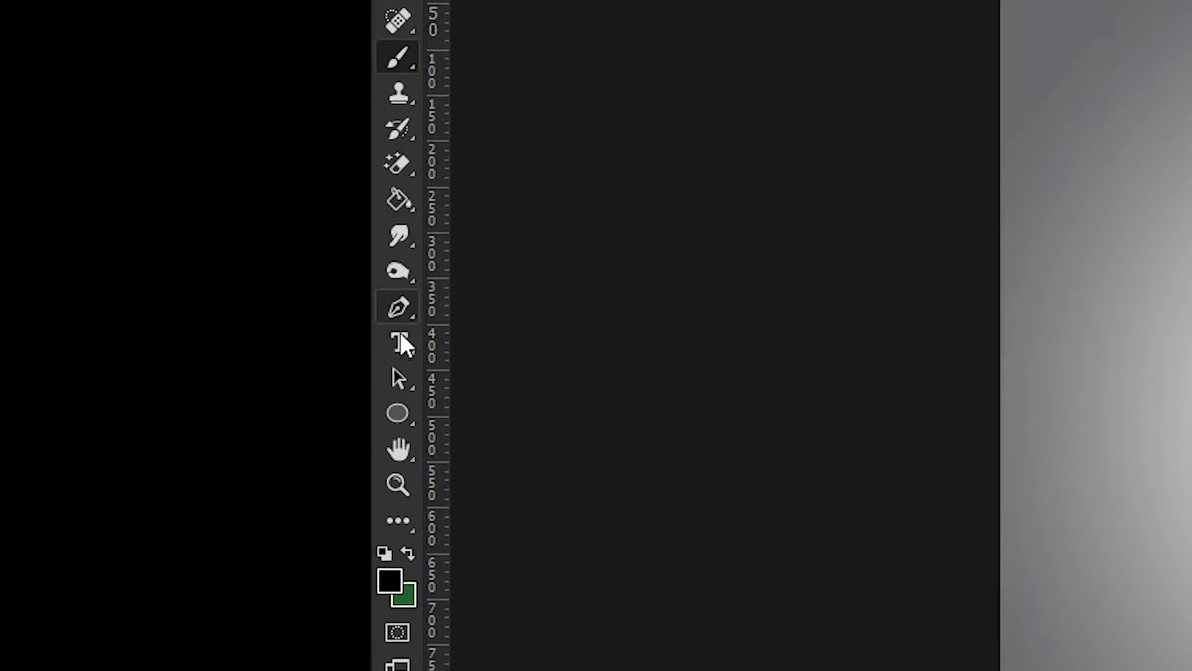
Step: Set the Type tool to the Elephant font at 454 pt
{"action": "left_click", "coordinate": [274, 336]}
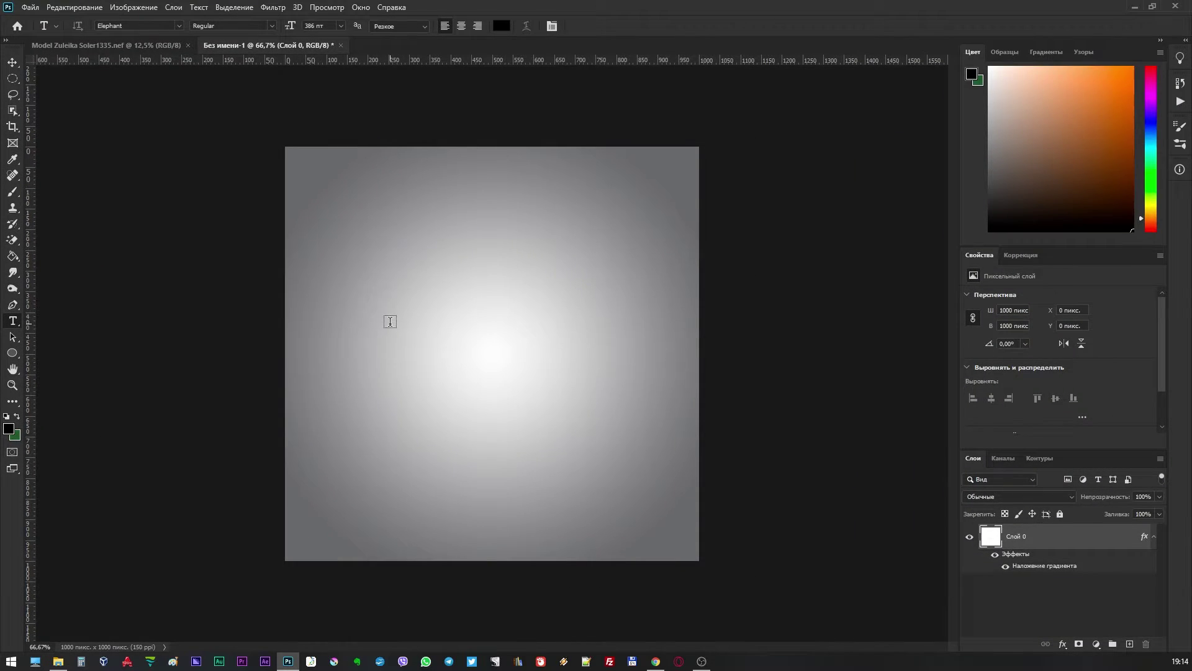
{"action": "left_click", "coordinate": [178, 25]}
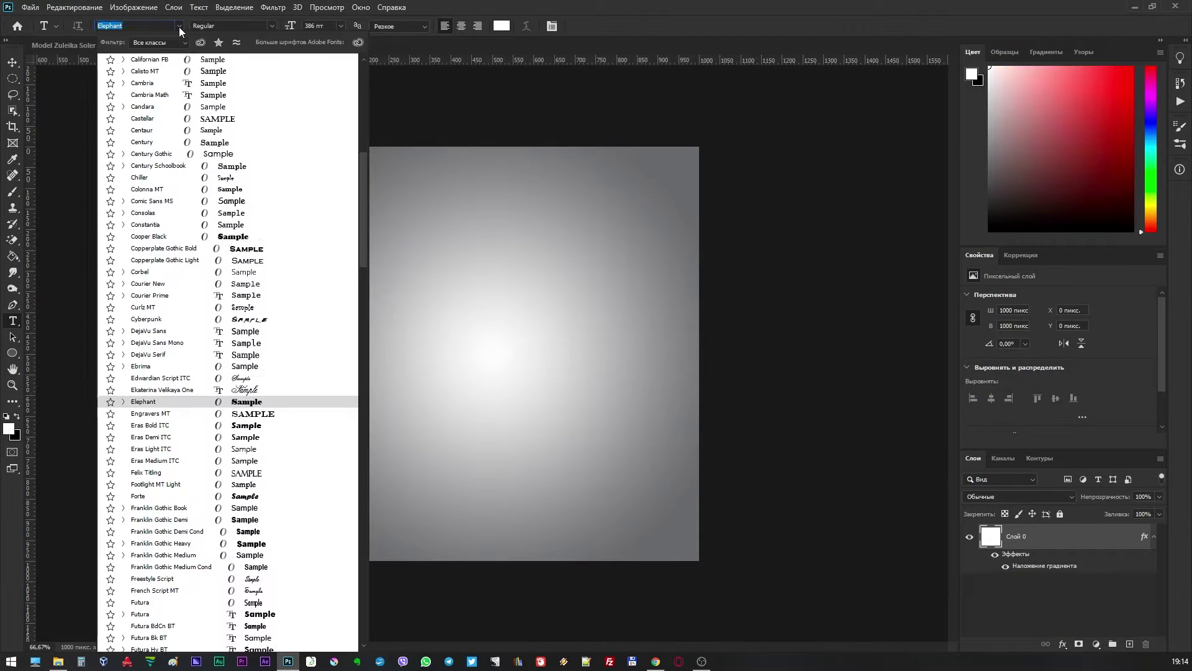
{"action": "left_click", "coordinate": [142, 402]}
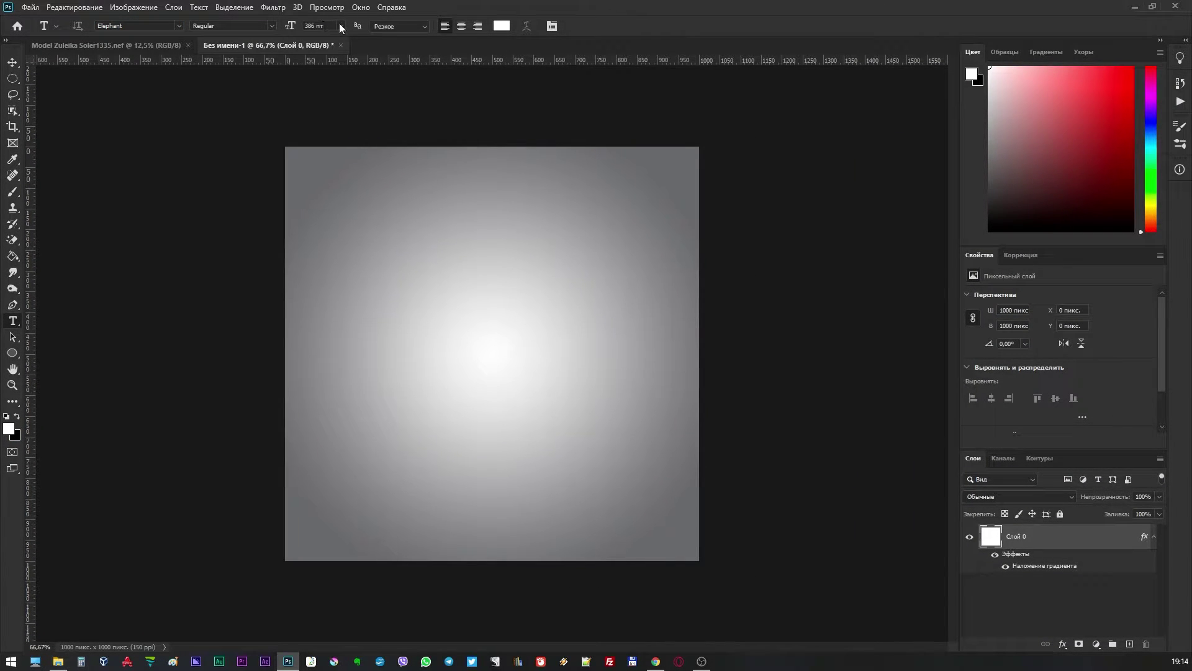
{"action": "left_click_drag", "start_coordinate": [327, 25], "coordinate": [291, 18]}
{"action": "type", "text": "454"}
{"action": "key", "text": "Return"}
Step: Type a letter Z on the canvas and move it to the centre of the square
{"action": "left_click", "coordinate": [455, 377]}
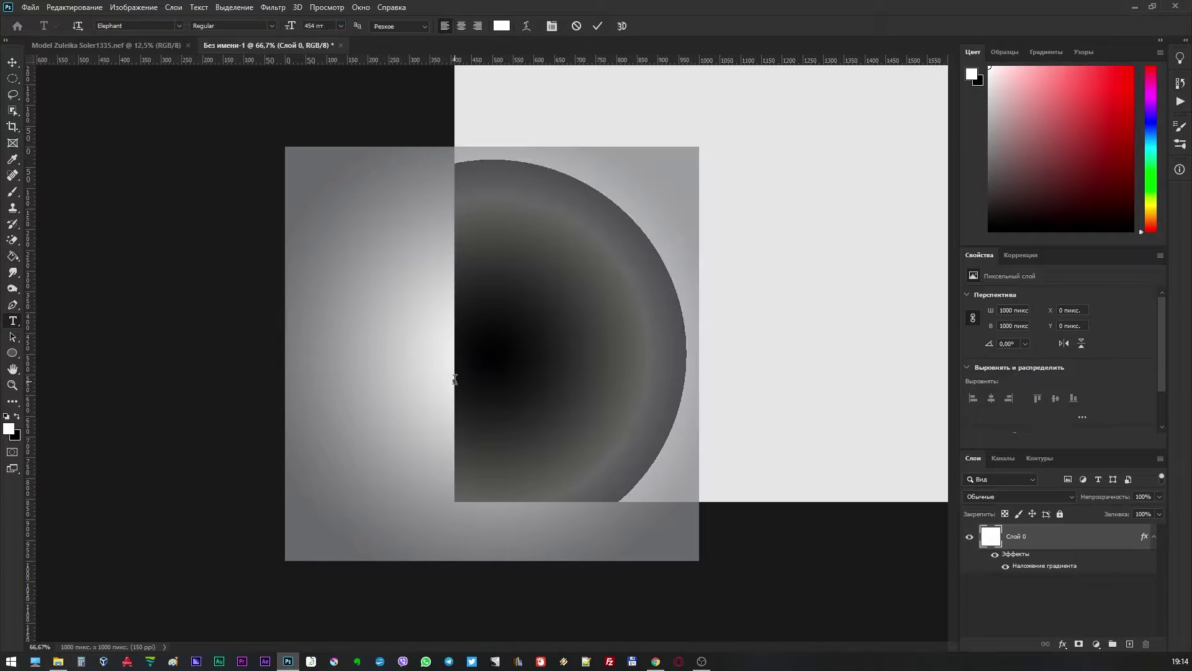
{"action": "type", "text": "Z"}
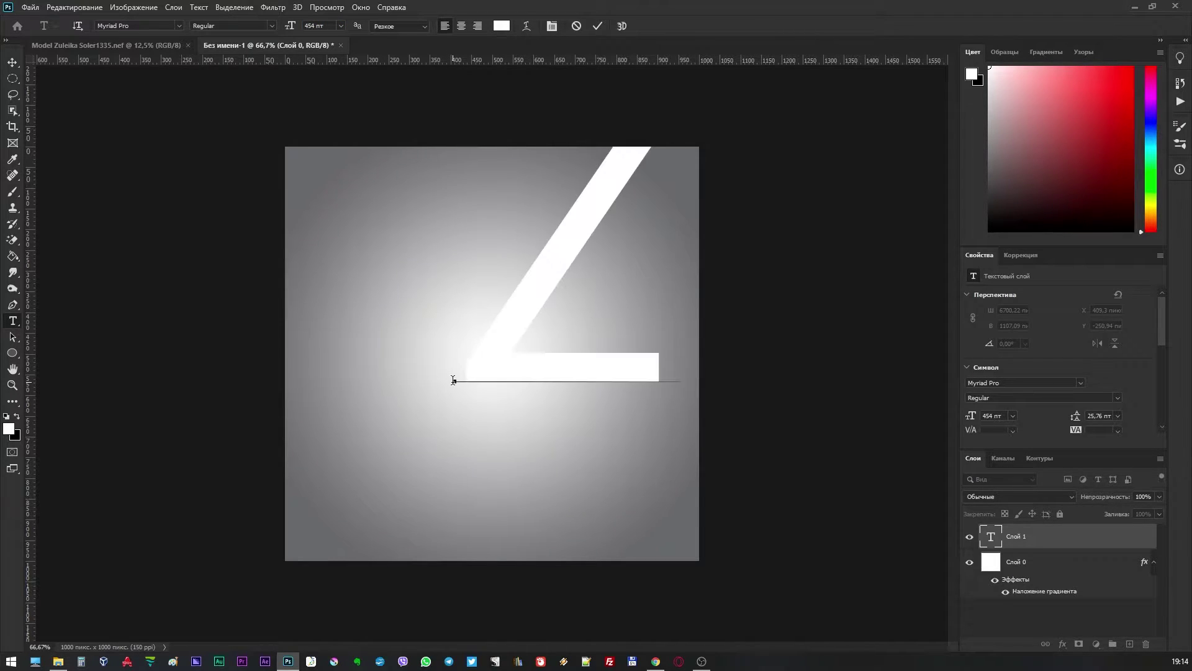
{"action": "key", "text": "ctrl+Return"}
{"action": "key", "text": "v"}
{"action": "left_click_drag", "start_coordinate": [543, 217], "coordinate": [505, 334]}
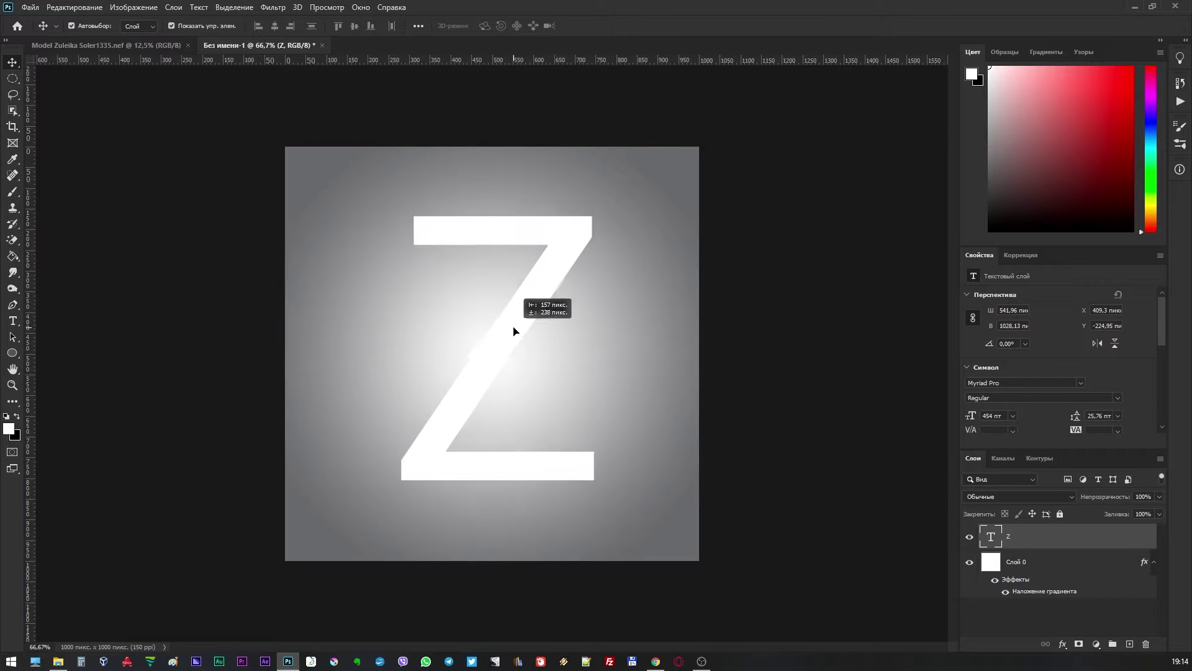
Step: Give the Z a 4 px outside stroke at 50% opacity in grey sampled from the canvas
{"action": "double_click", "coordinate": [1070, 542]}
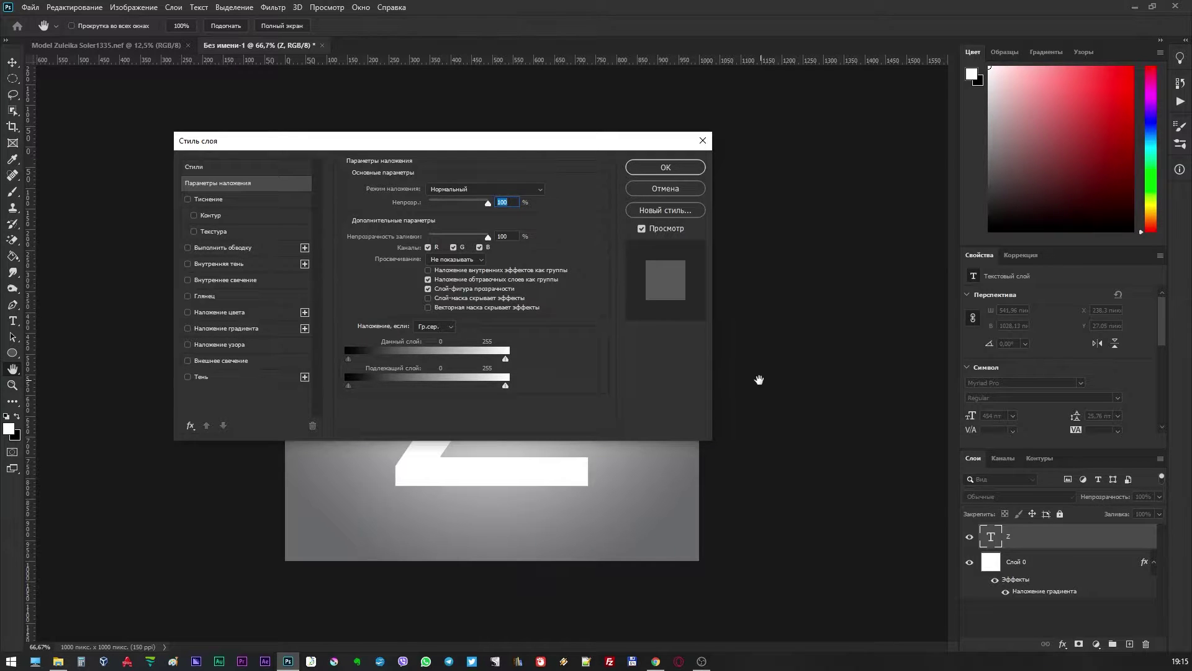
{"action": "left_click", "coordinate": [188, 247]}
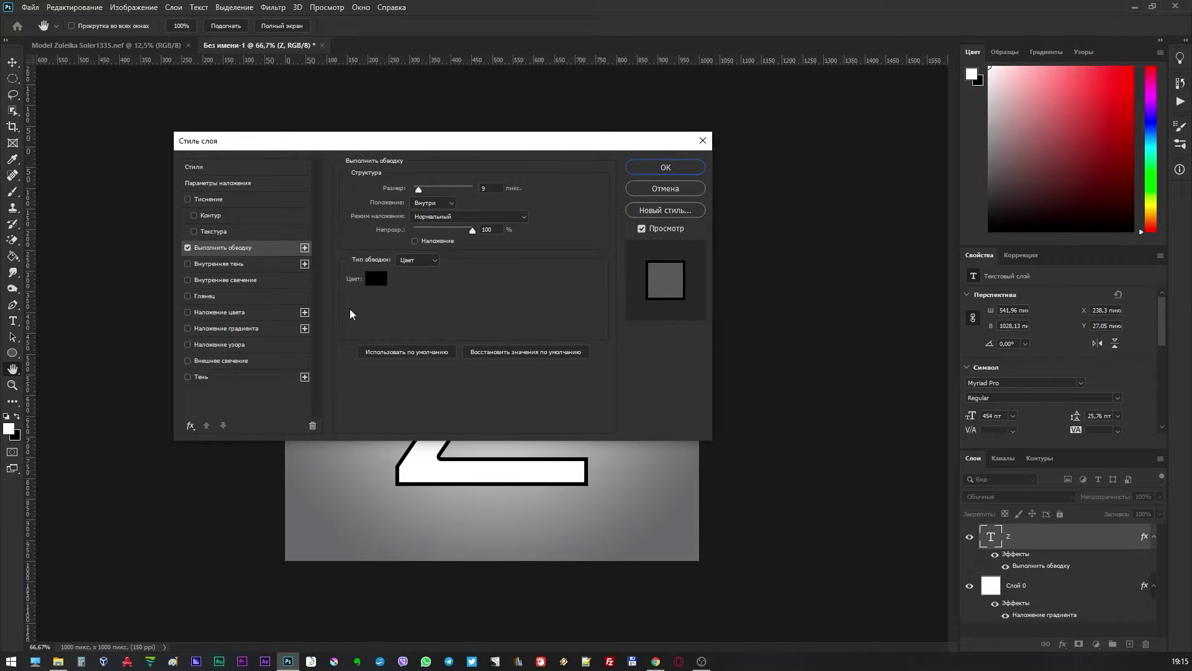
{"action": "double_click", "coordinate": [492, 188]}
{"action": "type", "text": "4"}
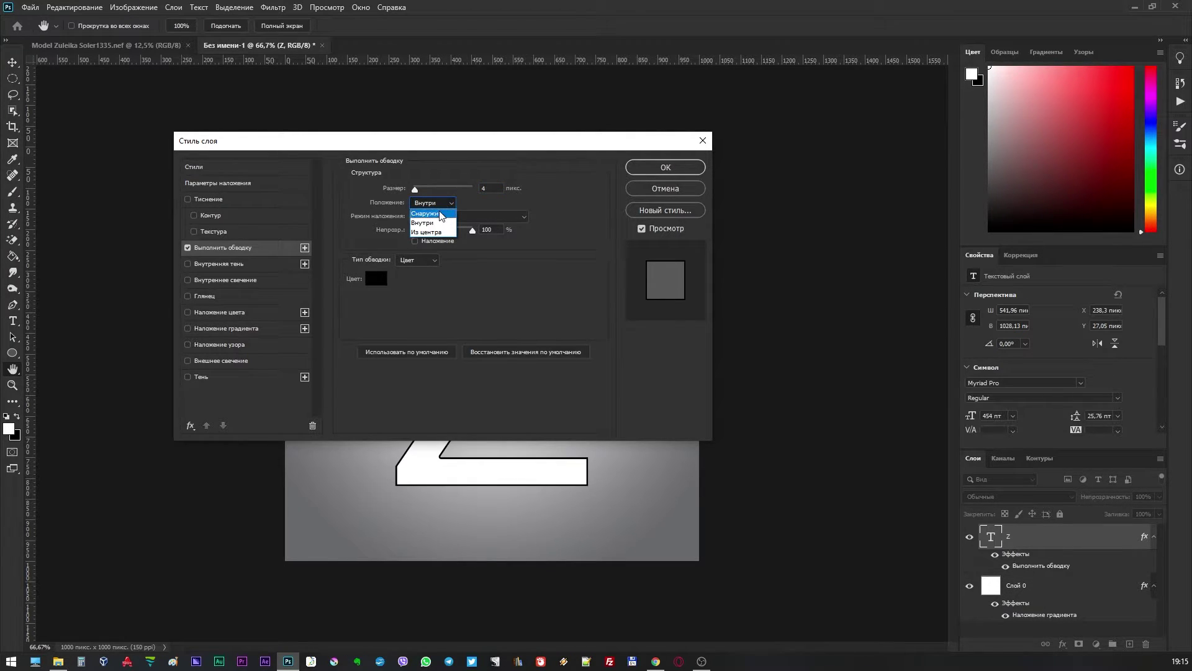
{"action": "left_click", "coordinate": [440, 214]}
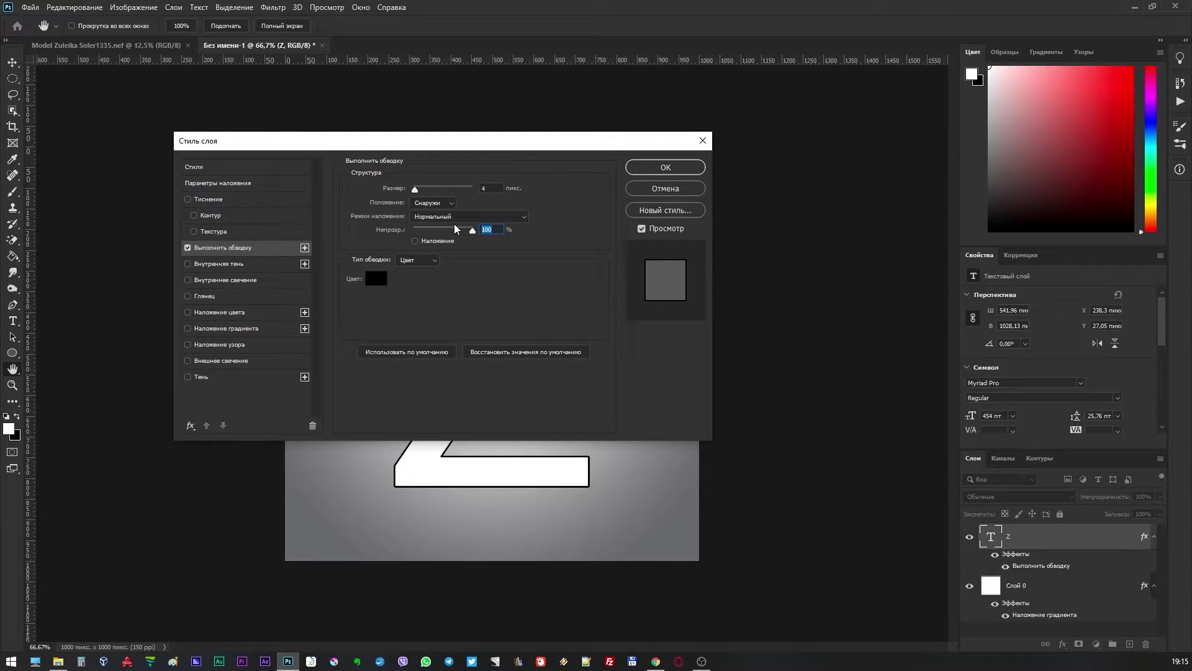
{"action": "type", "text": "50"}
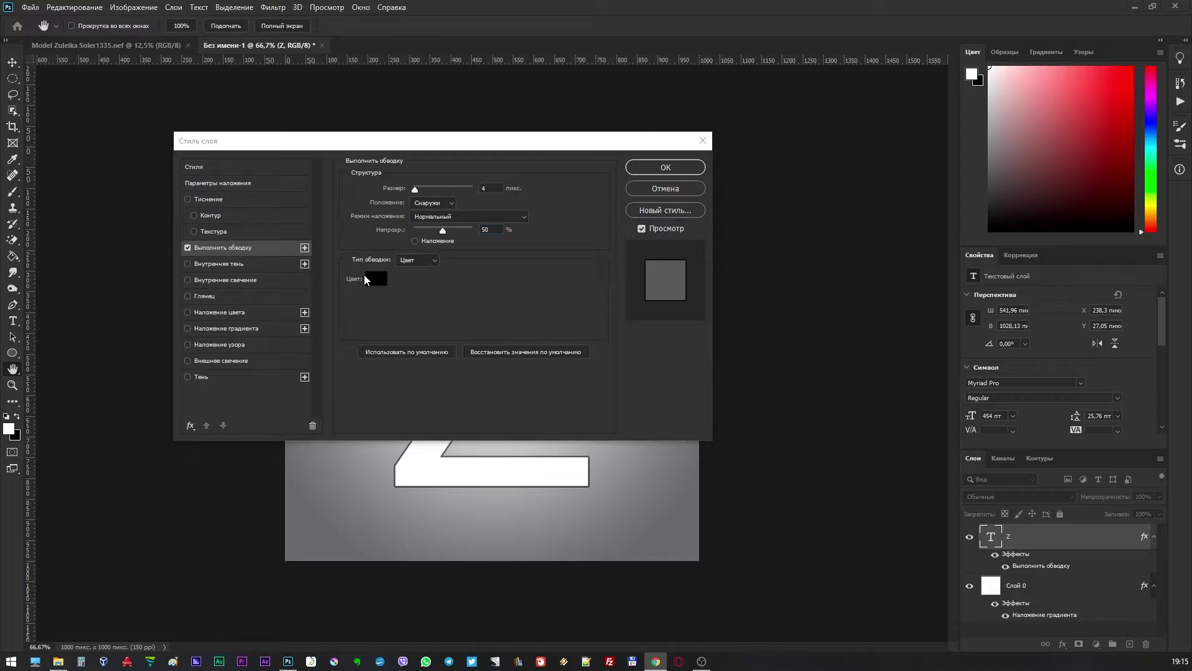
{"action": "left_click", "coordinate": [382, 283]}
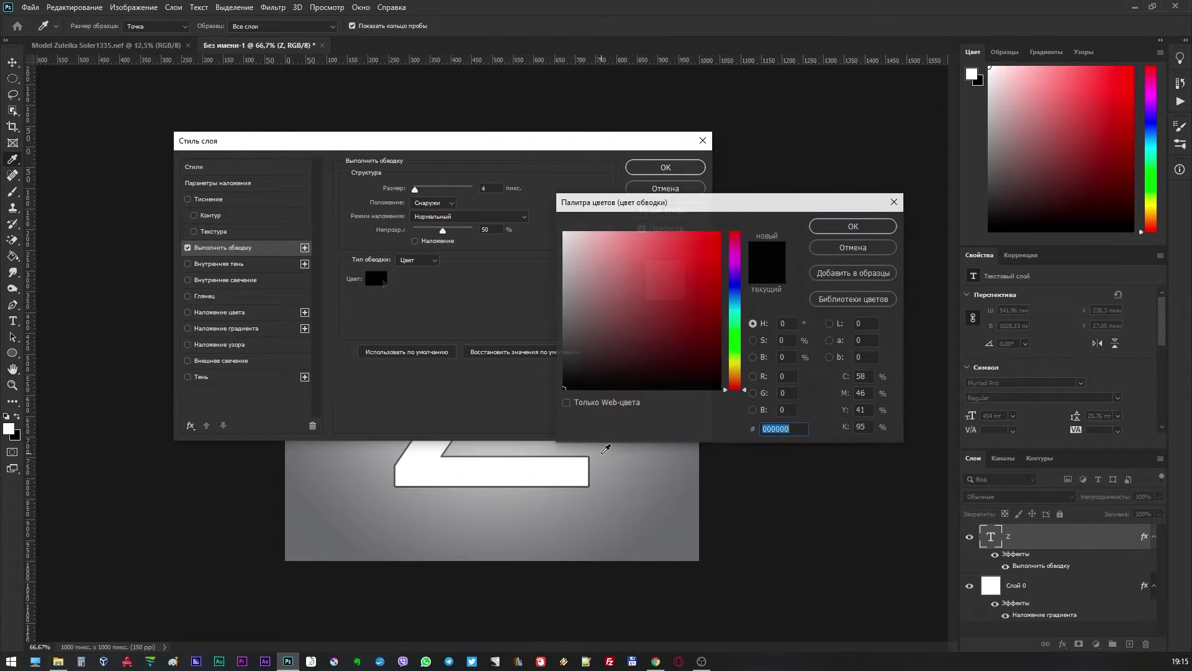
{"action": "left_click", "coordinate": [603, 452]}
{"action": "left_click_drag", "start_coordinate": [611, 450], "coordinate": [614, 470]}
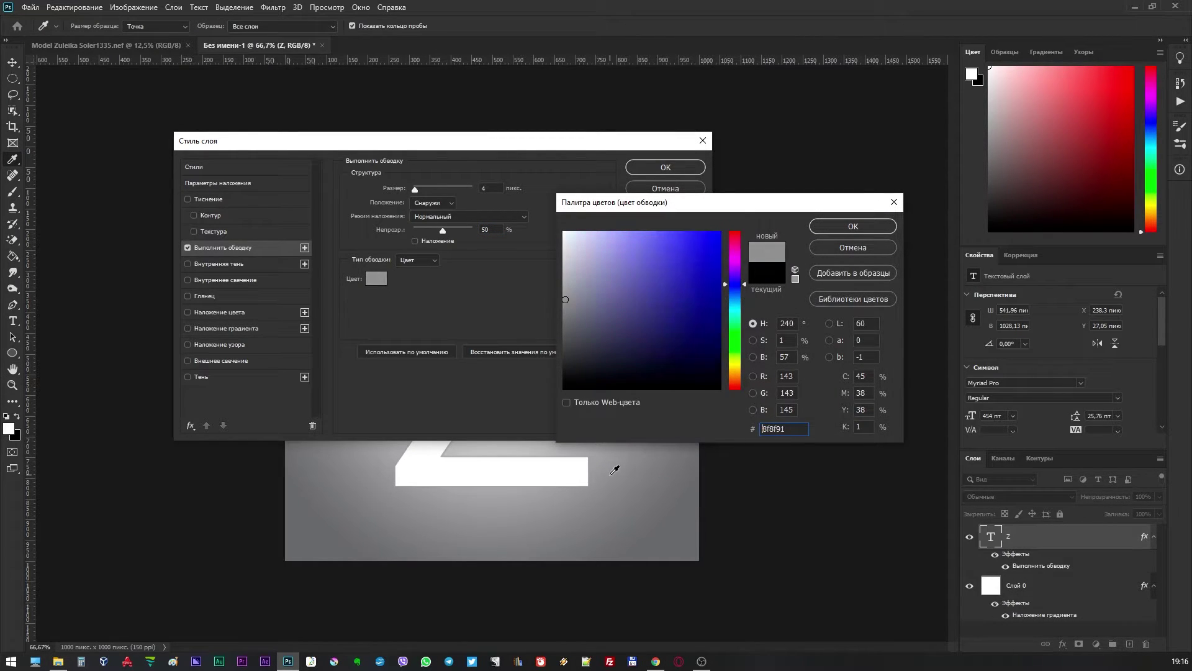
{"action": "left_click", "coordinate": [853, 226]}
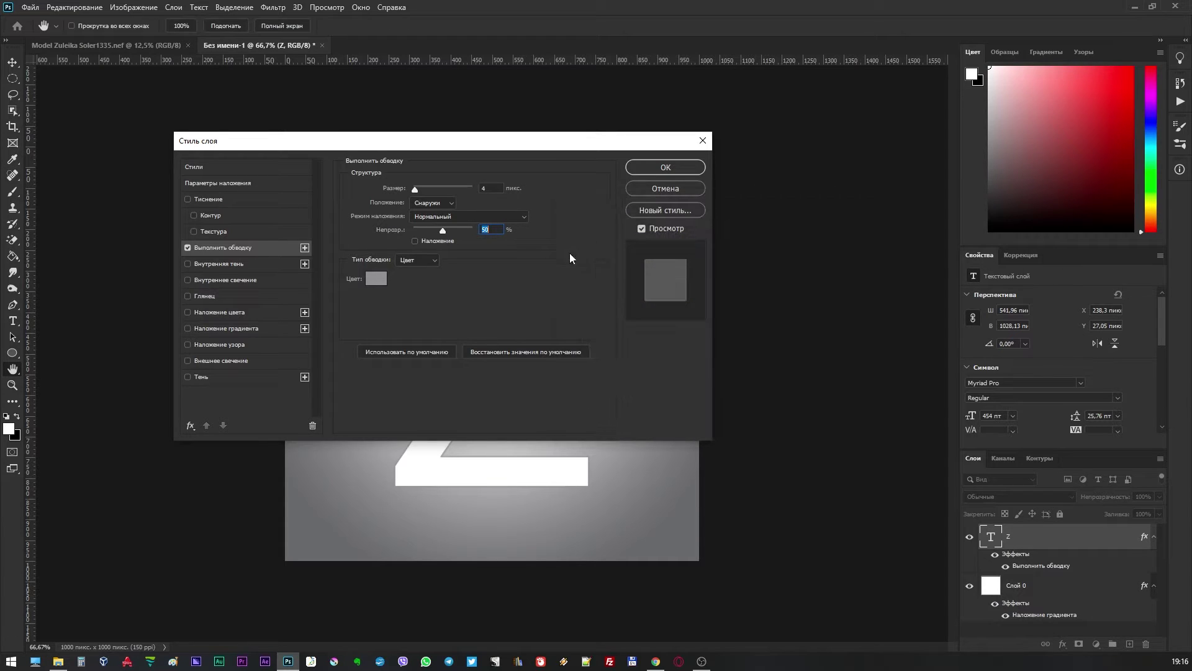
{"action": "left_click", "coordinate": [679, 164]}
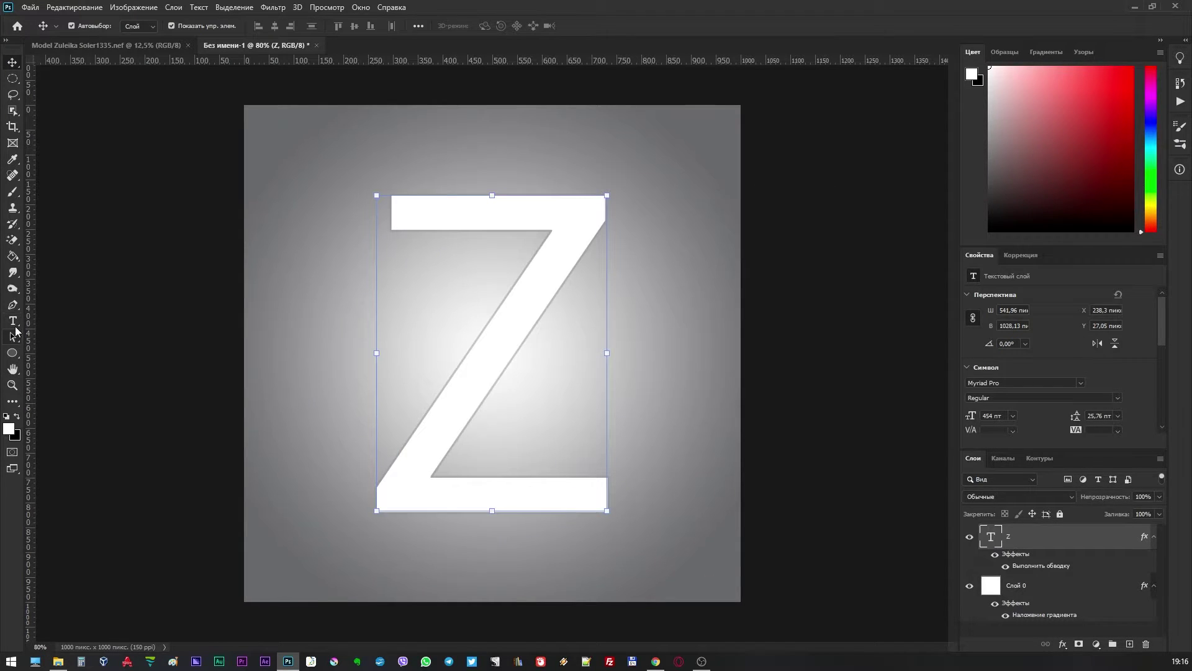
Step: Change the Z text to the Elephant font
{"action": "left_click", "coordinate": [514, 224]}
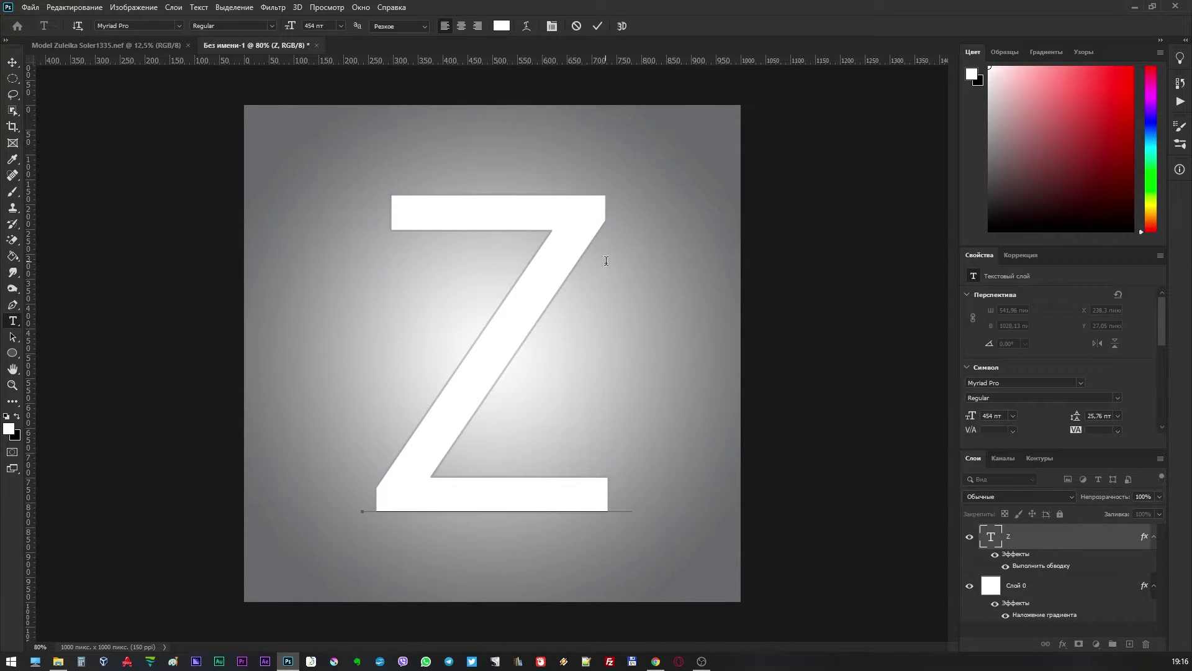
{"action": "key", "text": "ctrl+a"}
{"action": "left_click", "coordinate": [179, 26]}
{"action": "type", "text": "e"}
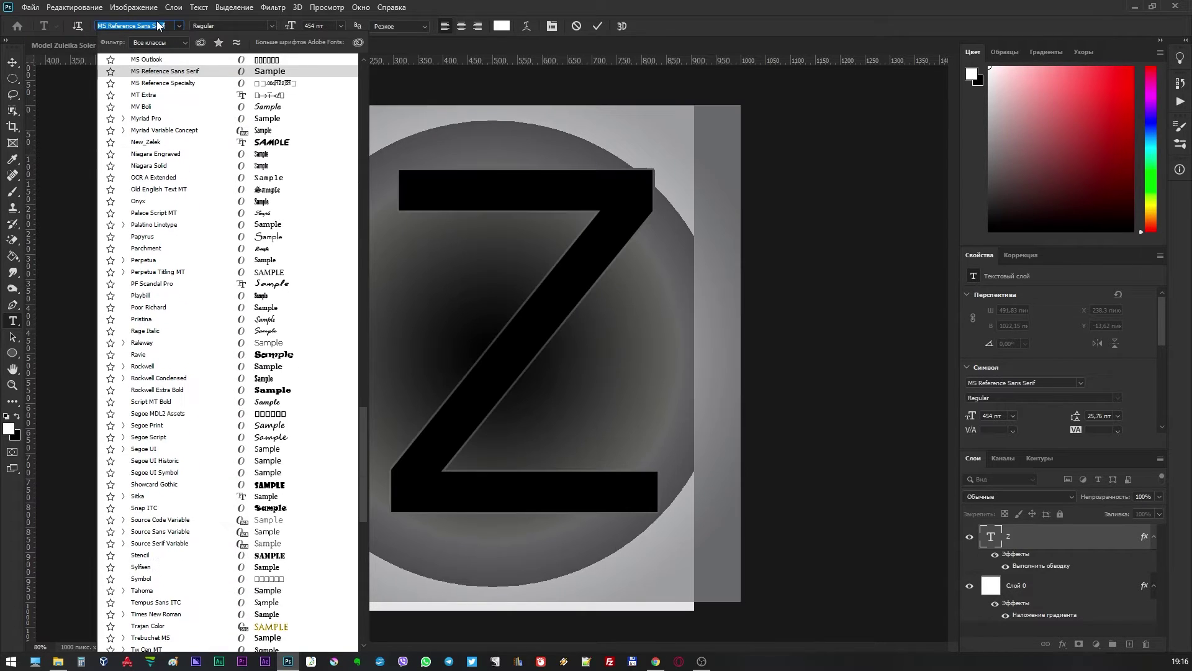
{"action": "type", "text": "lephant"}
{"action": "left_click", "coordinate": [154, 63]}
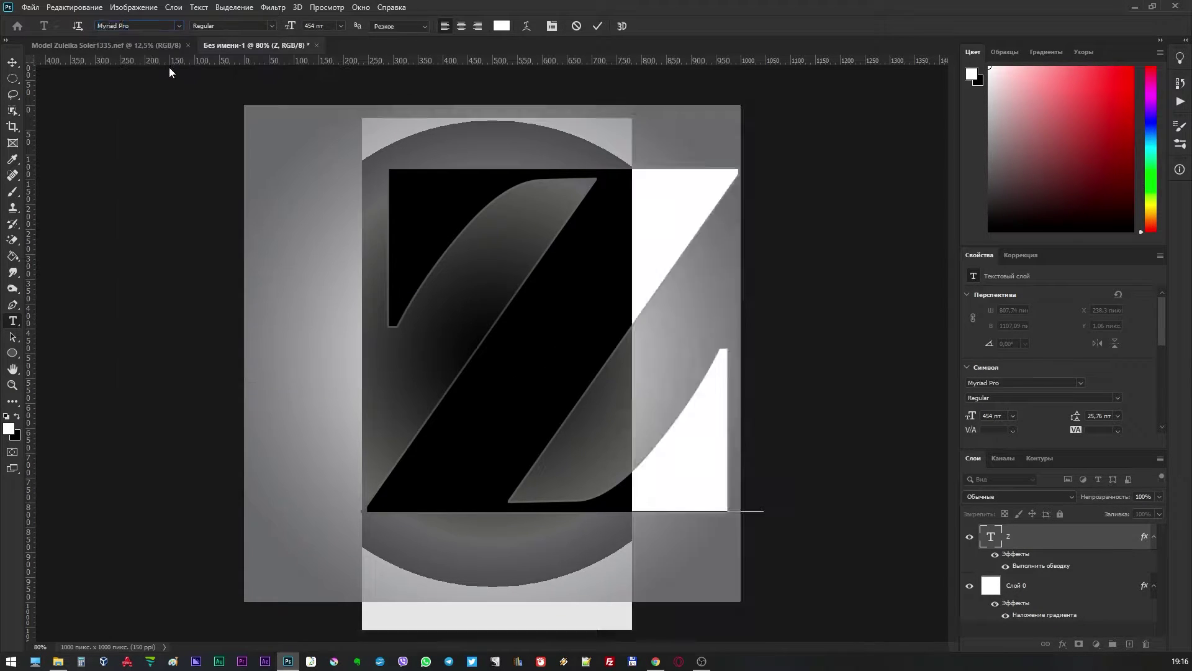
{"action": "key", "text": "ctrl+Return"}
Step: Nudge the Z about 10 px right and switch to the model's portrait document
{"action": "key", "text": "v"}
{"action": "left_click_drag", "start_coordinate": [579, 304], "coordinate": [529, 319]}
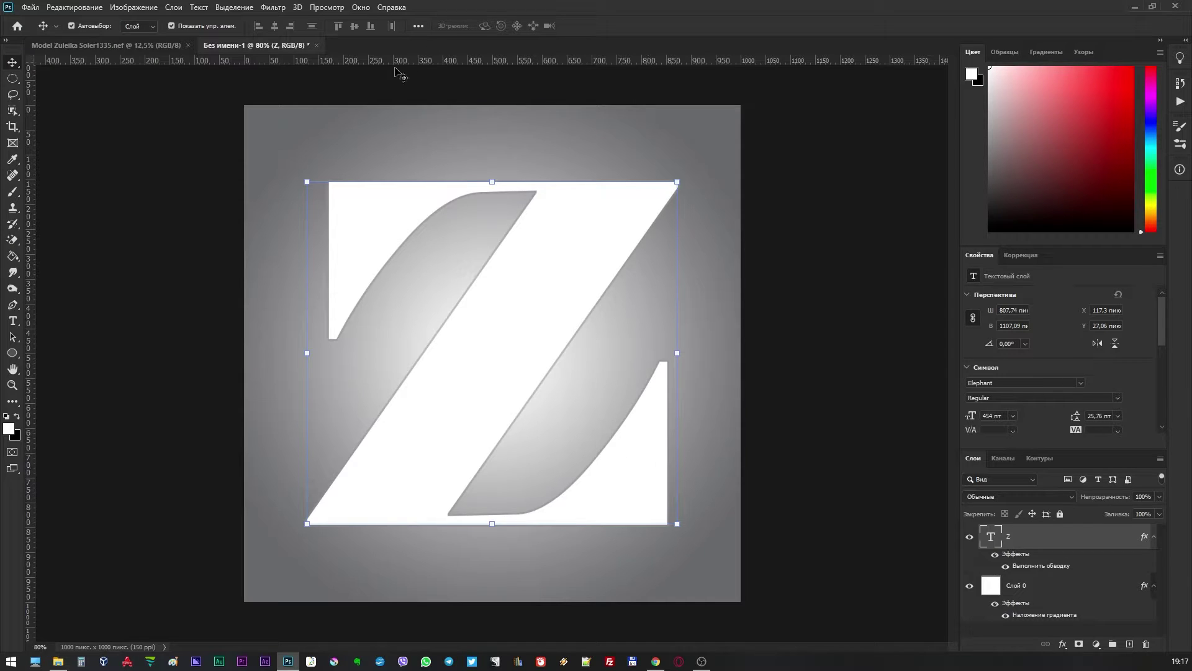
{"action": "left_click", "coordinate": [161, 45]}
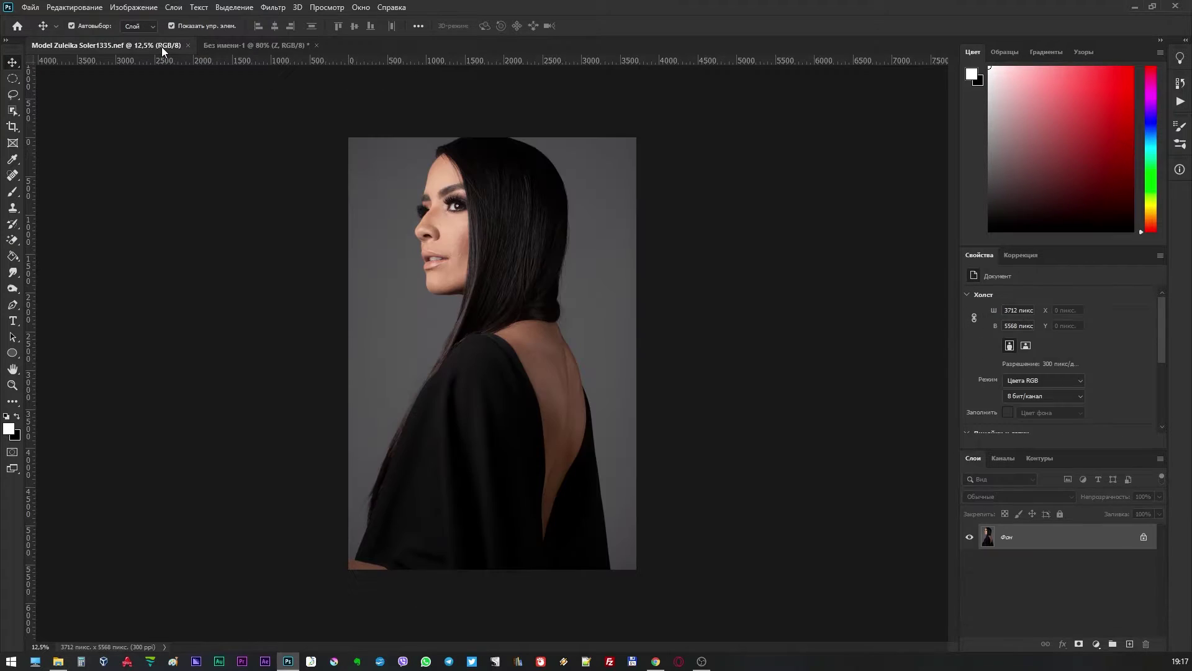
{"action": "left_click", "coordinate": [139, 8]}
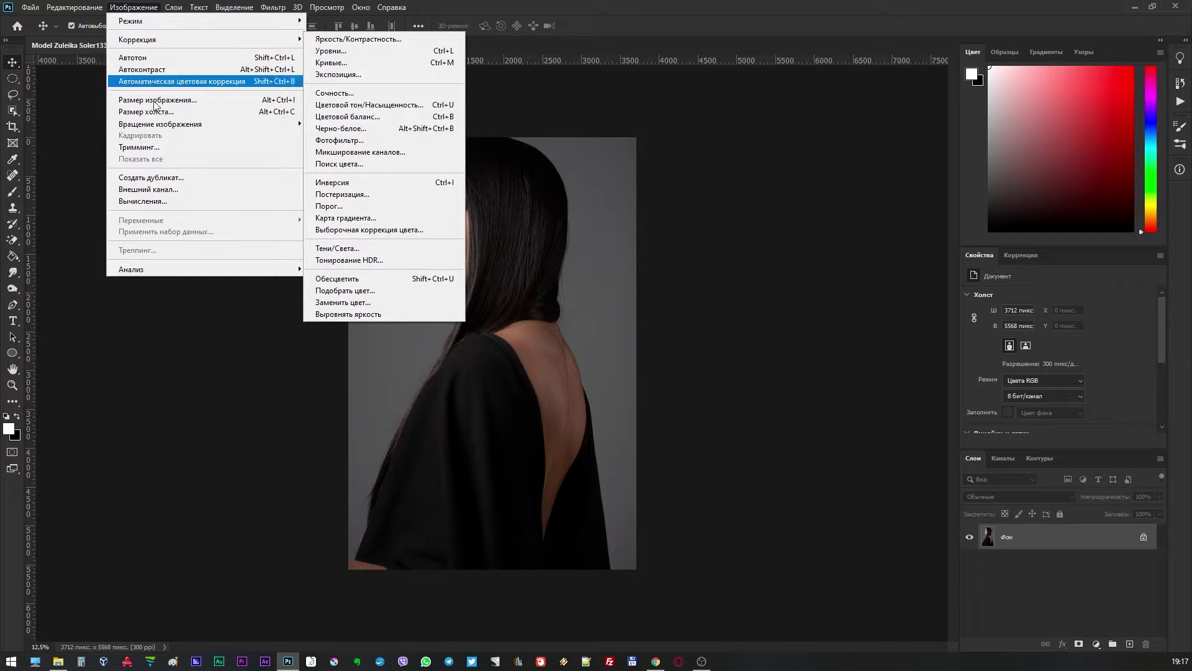
{"action": "mouse_move", "coordinate": [160, 124]}
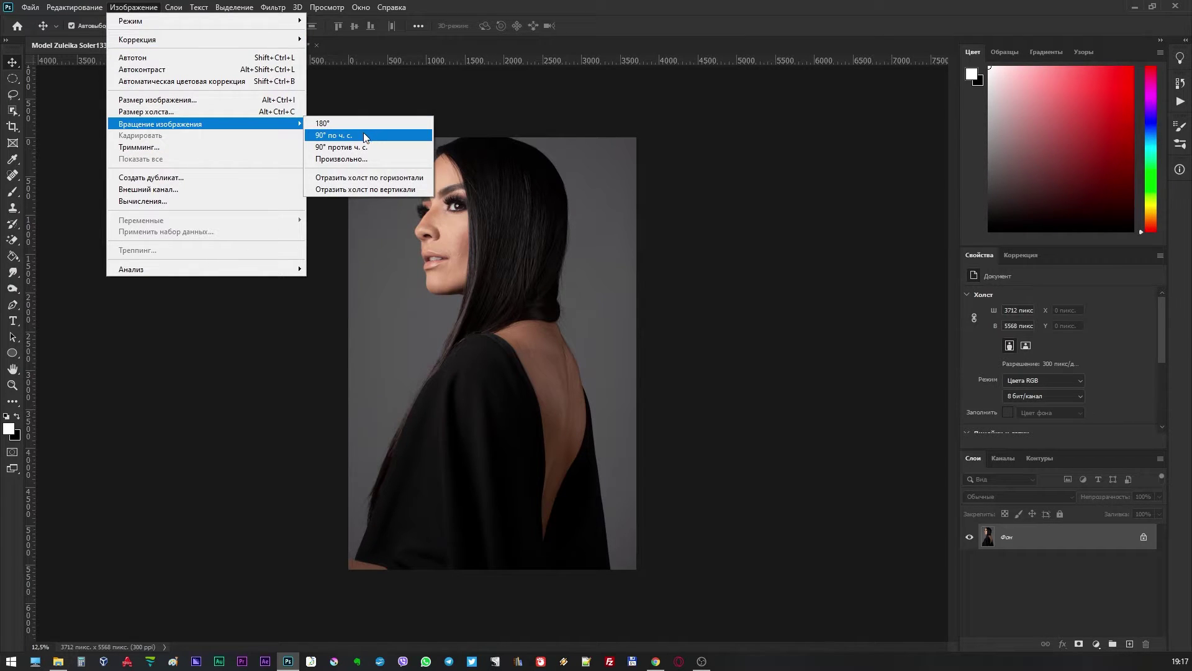
Step: Flip the portrait canvas horizontally and select the model with Select Subject
{"action": "left_click", "coordinate": [370, 178]}
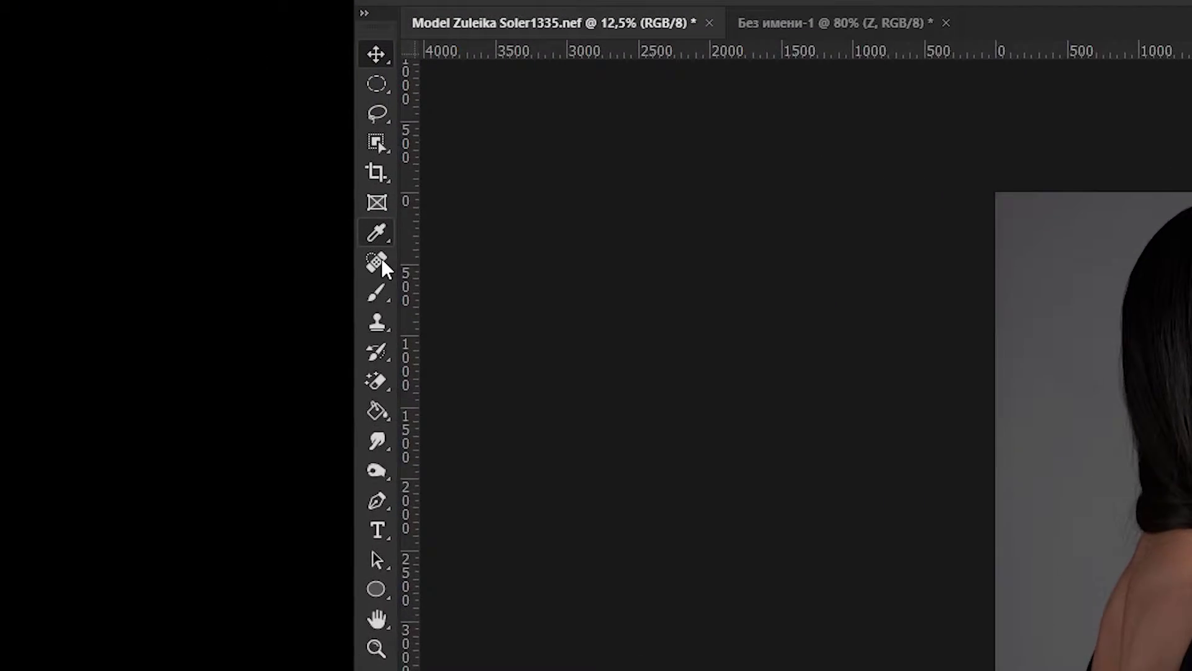
{"action": "right_click", "coordinate": [13, 176]}
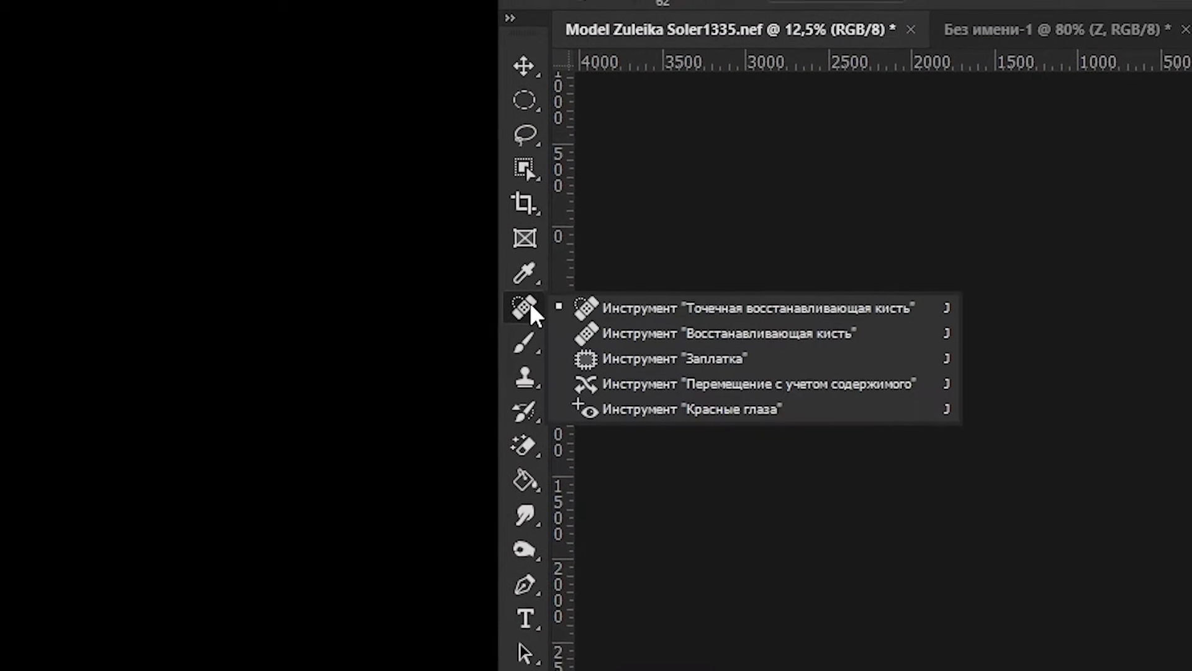
{"action": "right_click", "coordinate": [527, 236]}
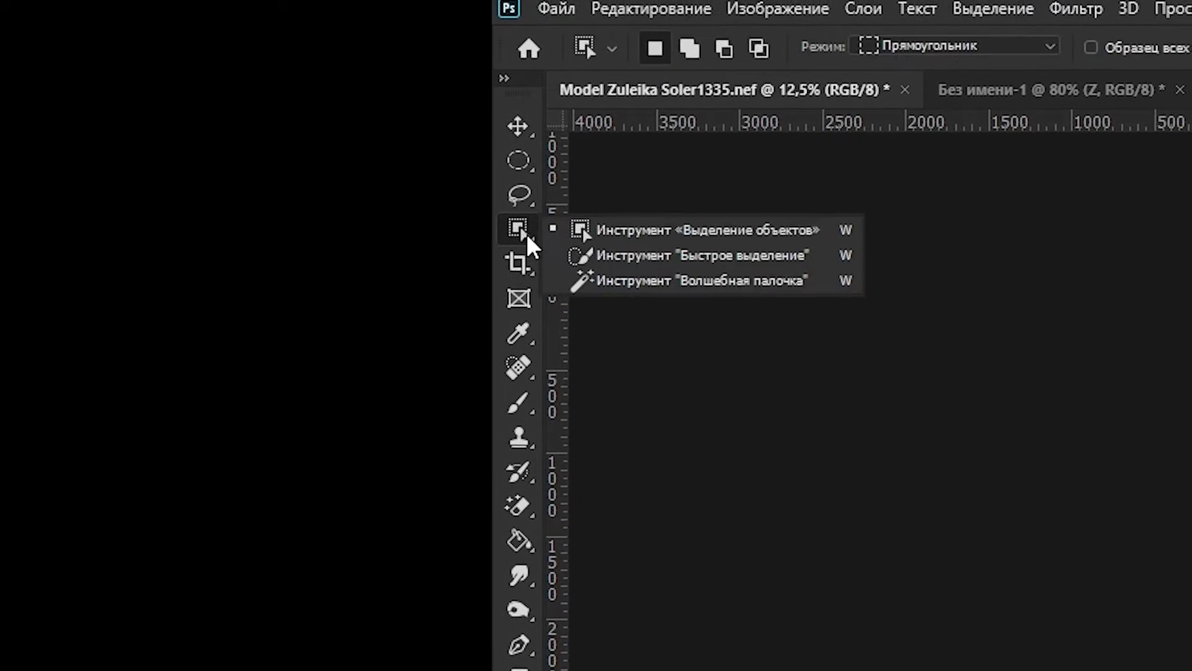
{"action": "left_click", "coordinate": [621, 255]}
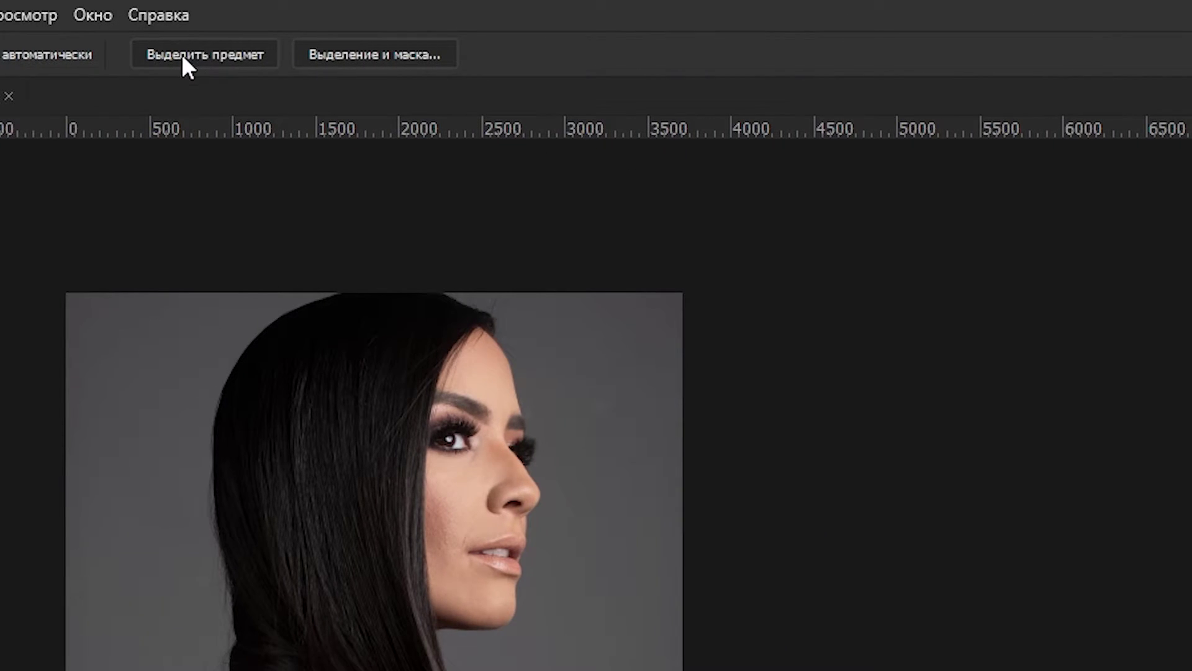
{"action": "left_click", "coordinate": [184, 57]}
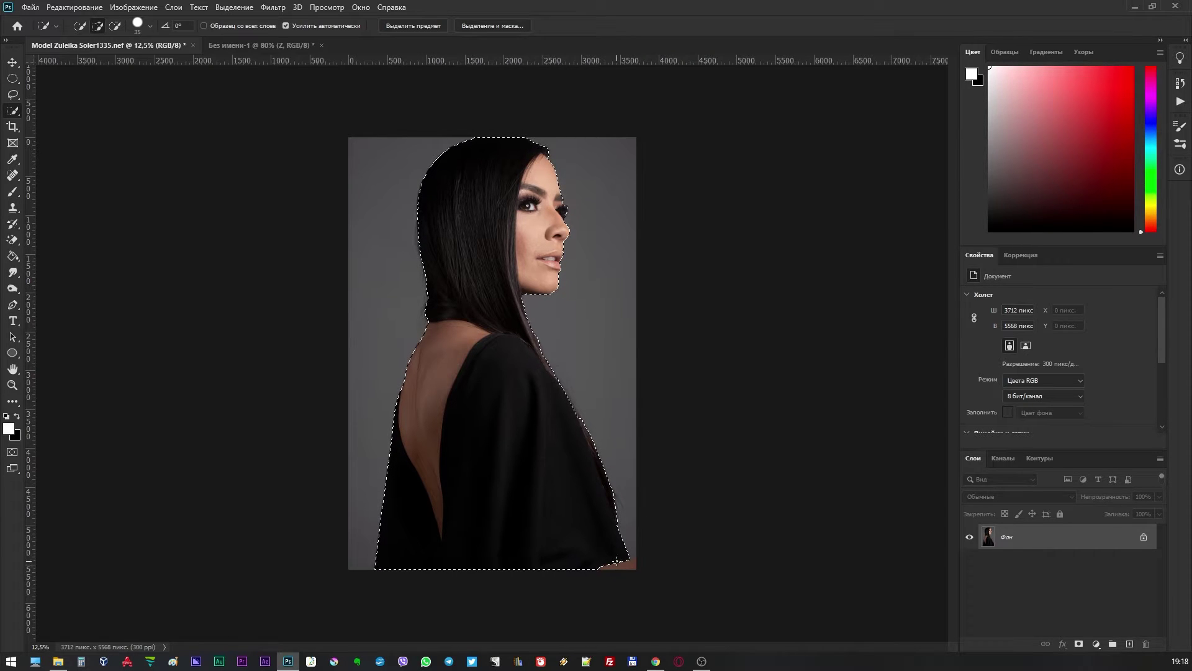
{"action": "key", "text": "alt"}
{"action": "key", "text": "alt"}
Step: Refine the model's selection in Select and Mask and output it as a layer mask
{"action": "left_click", "coordinate": [238, 9]}
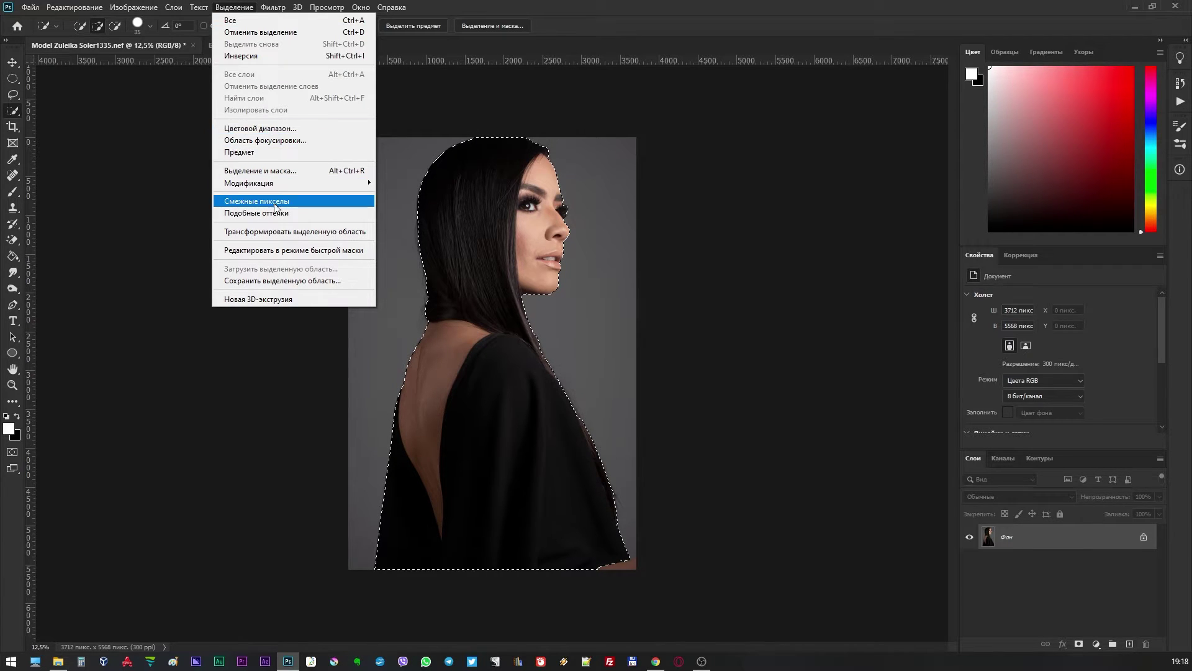
{"action": "left_click", "coordinate": [279, 171]}
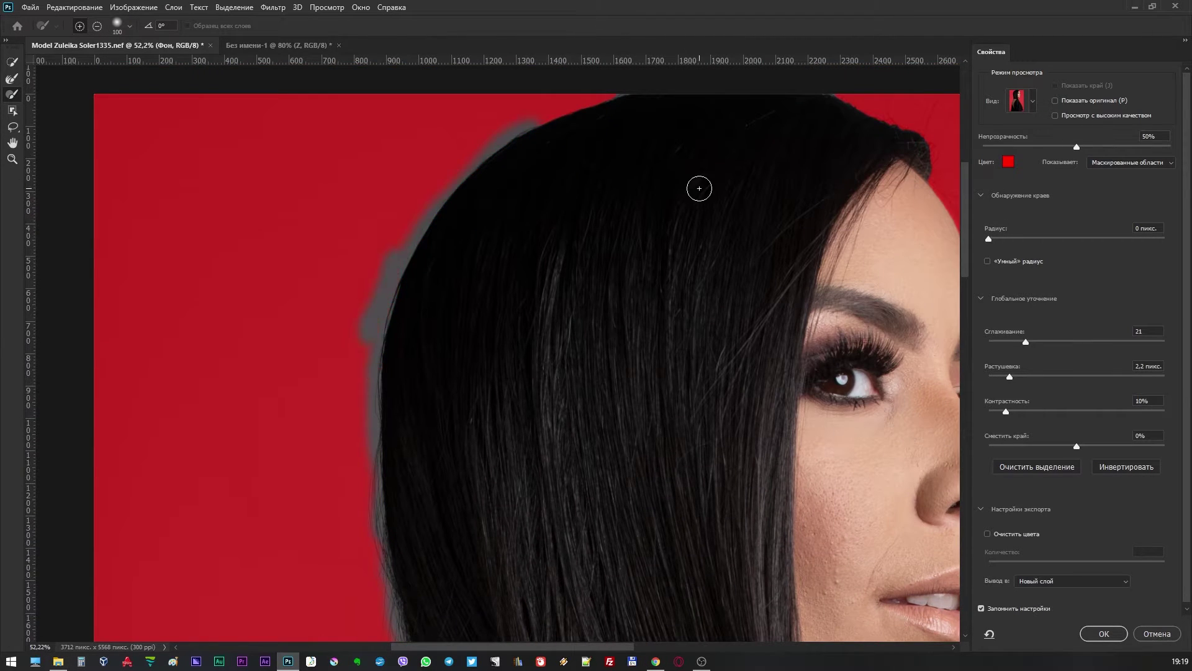
{"action": "scroll", "coordinate": [699, 188], "scroll_direction": "up", "scroll_amount": 2}
{"action": "scroll", "coordinate": [893, 333], "scroll_direction": "right", "scroll_amount": 3}
{"action": "scroll", "coordinate": [781, 502], "scroll_direction": "down", "scroll_amount": 5}
{"action": "scroll", "coordinate": [756, 523], "scroll_direction": "down", "scroll_amount": 3}
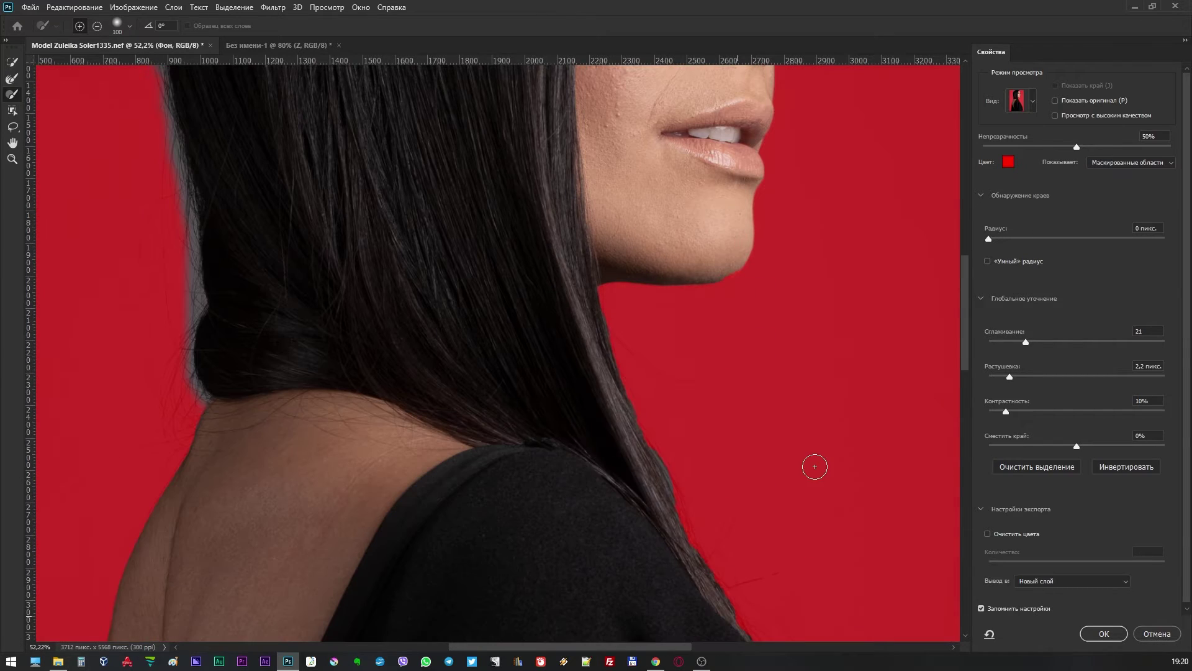
{"action": "scroll", "coordinate": [815, 467], "scroll_direction": "down", "scroll_amount": 5}
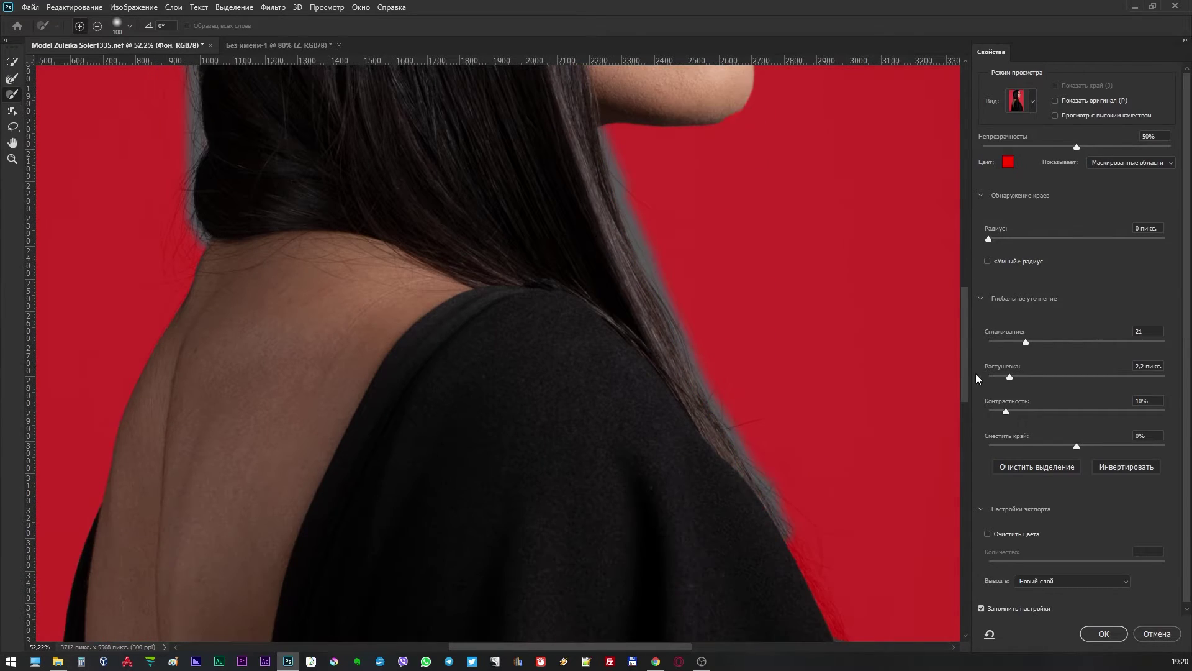
{"action": "left_click", "coordinate": [1085, 584]}
{"action": "left_click", "coordinate": [1075, 600]}
{"action": "left_click", "coordinate": [1101, 634]}
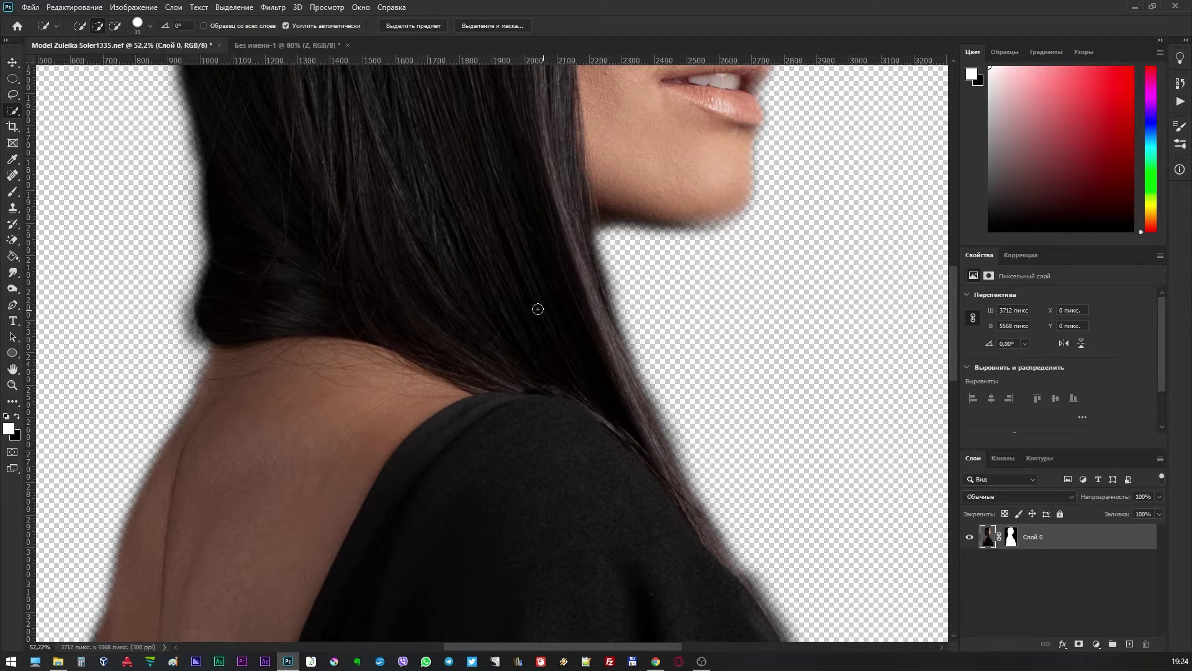
Step: Drag the masked portrait layer into the Z design document
{"action": "left_click", "coordinate": [14, 65]}
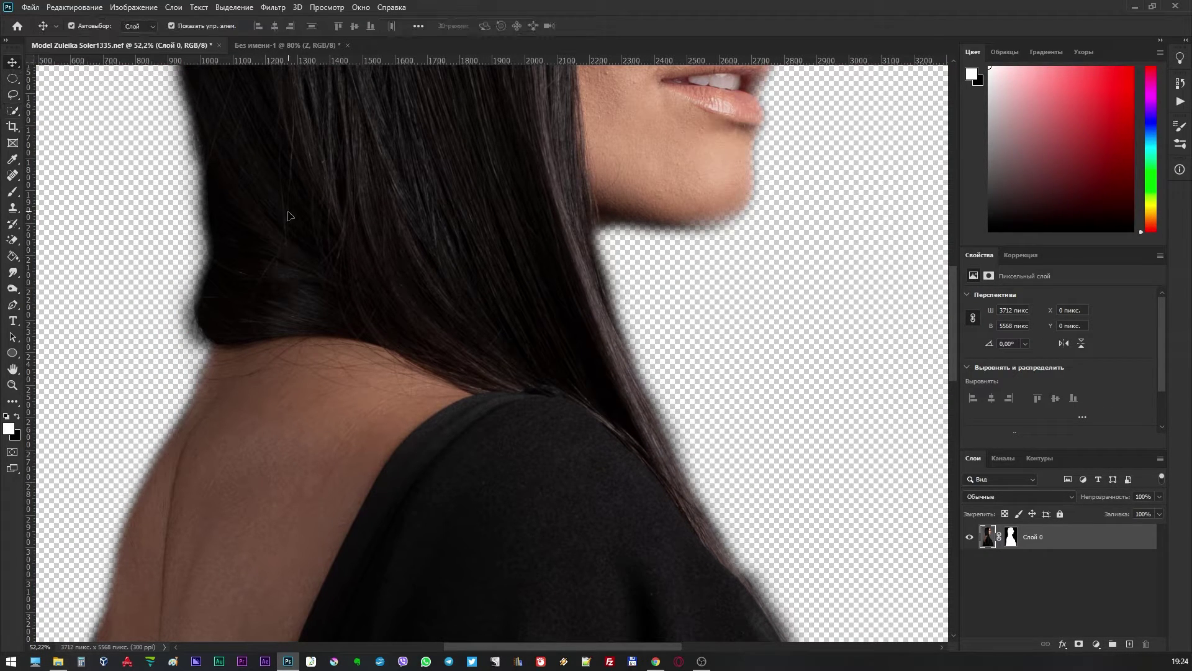
{"action": "key", "text": "ctrl+0"}
{"action": "left_click_drag", "start_coordinate": [354, 270], "coordinate": [423, 55]}
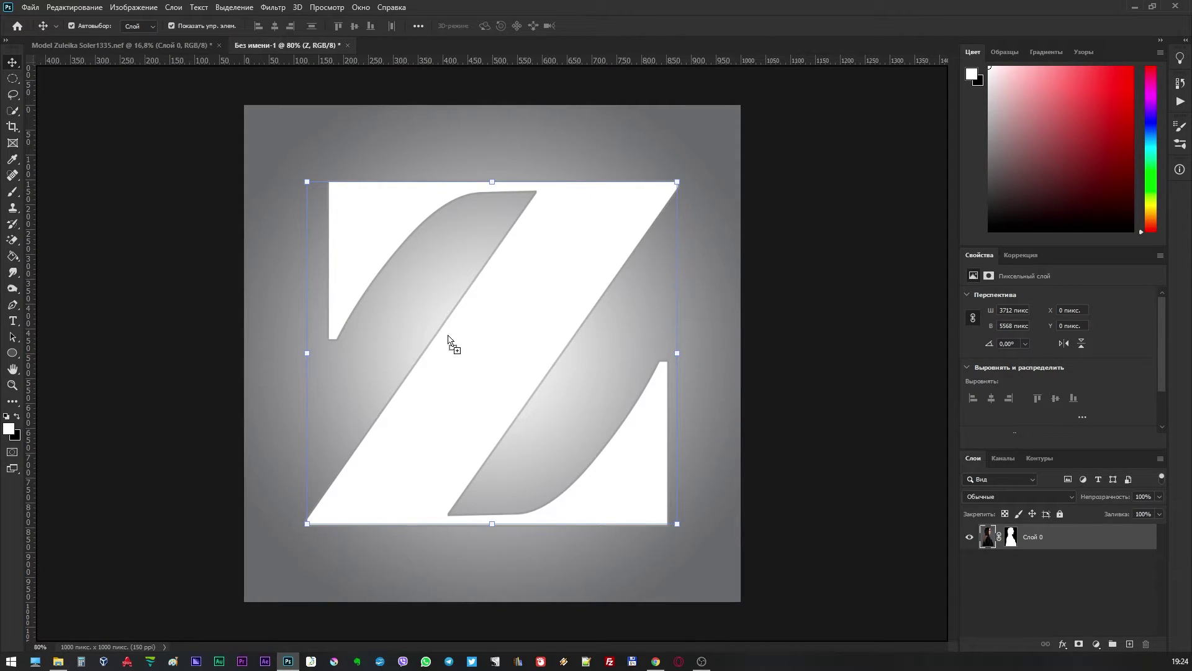
{"action": "left_click_drag", "start_coordinate": [276, 45], "coordinate": [491, 370]}
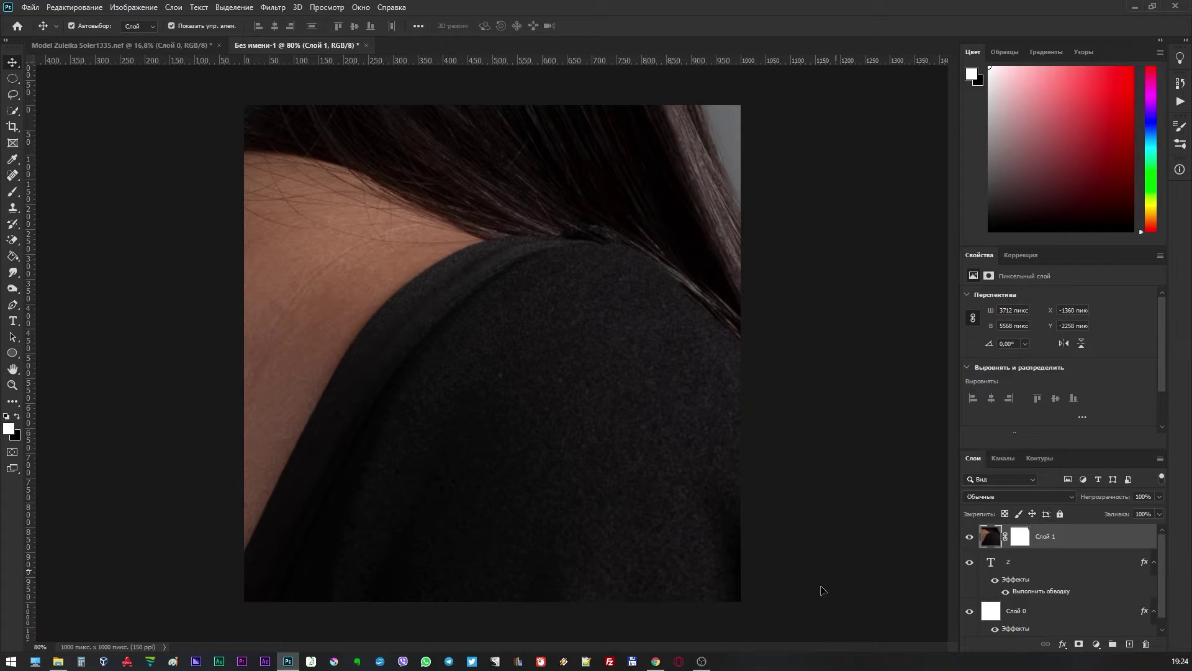
{"action": "left_click", "coordinate": [656, 661]}
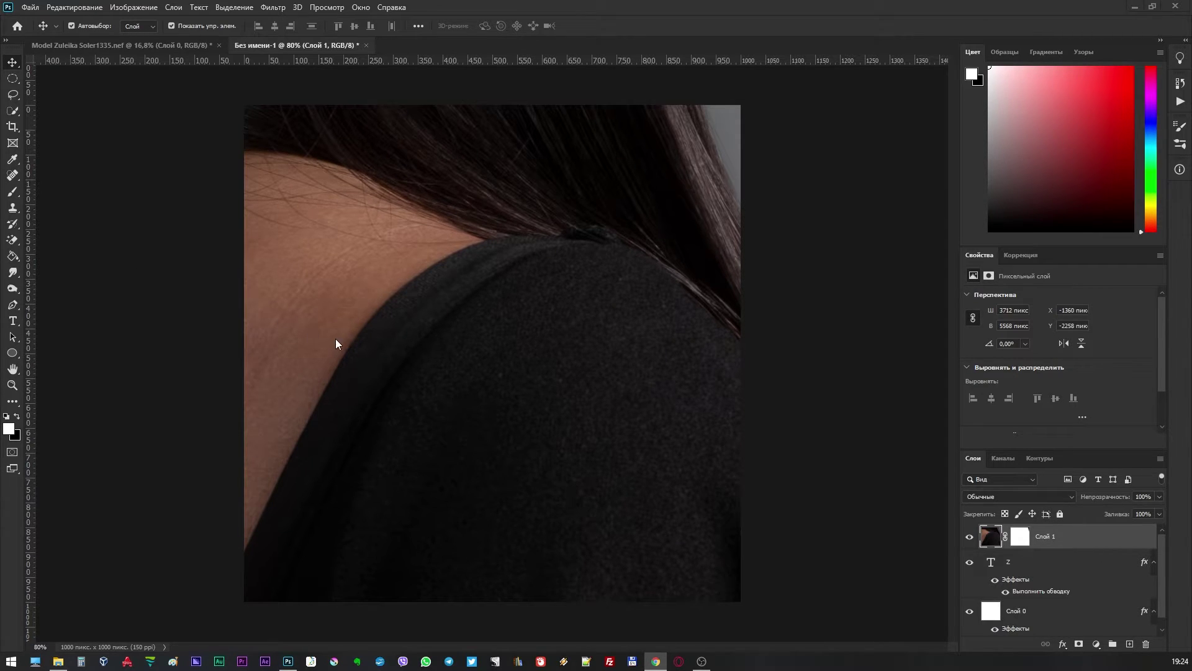
Step: Scale the portrait down, tilt it about 12°, and place her face over the Z at 100% opacity
{"action": "key", "text": "ctrl+t"}
{"action": "key", "text": "ctrl+0"}
{"action": "left_click_drag", "start_coordinate": [315, 328], "coordinate": [494, 342]}
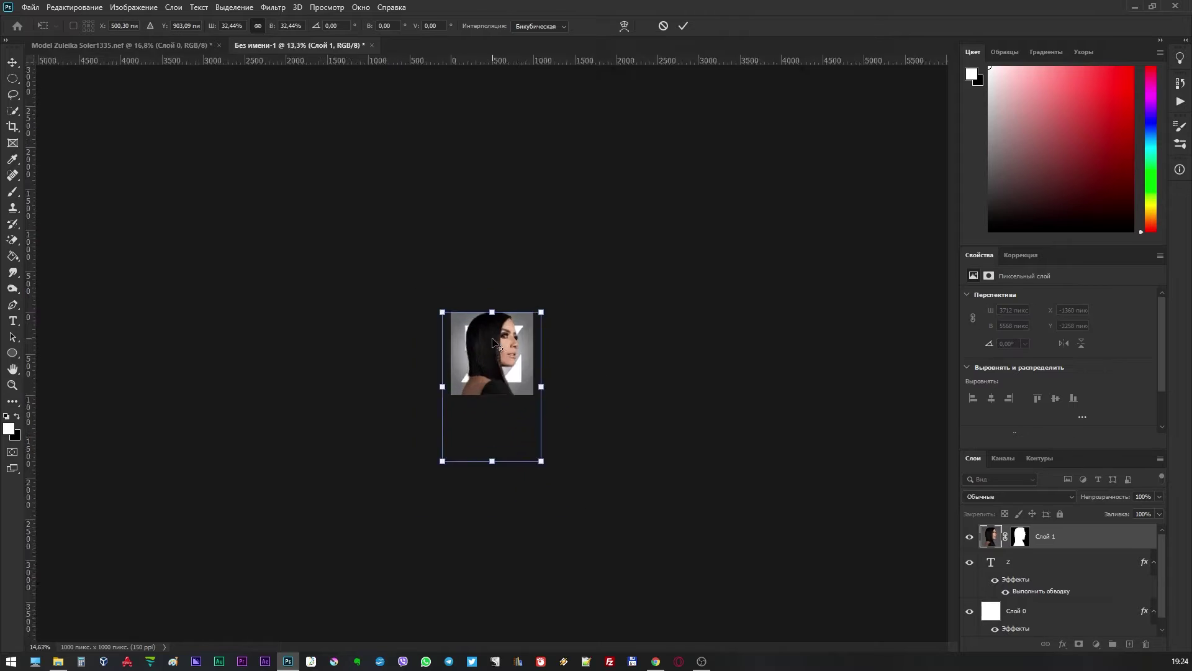
{"action": "scroll", "coordinate": [494, 342], "scroll_direction": "up", "scroll_amount": 5}
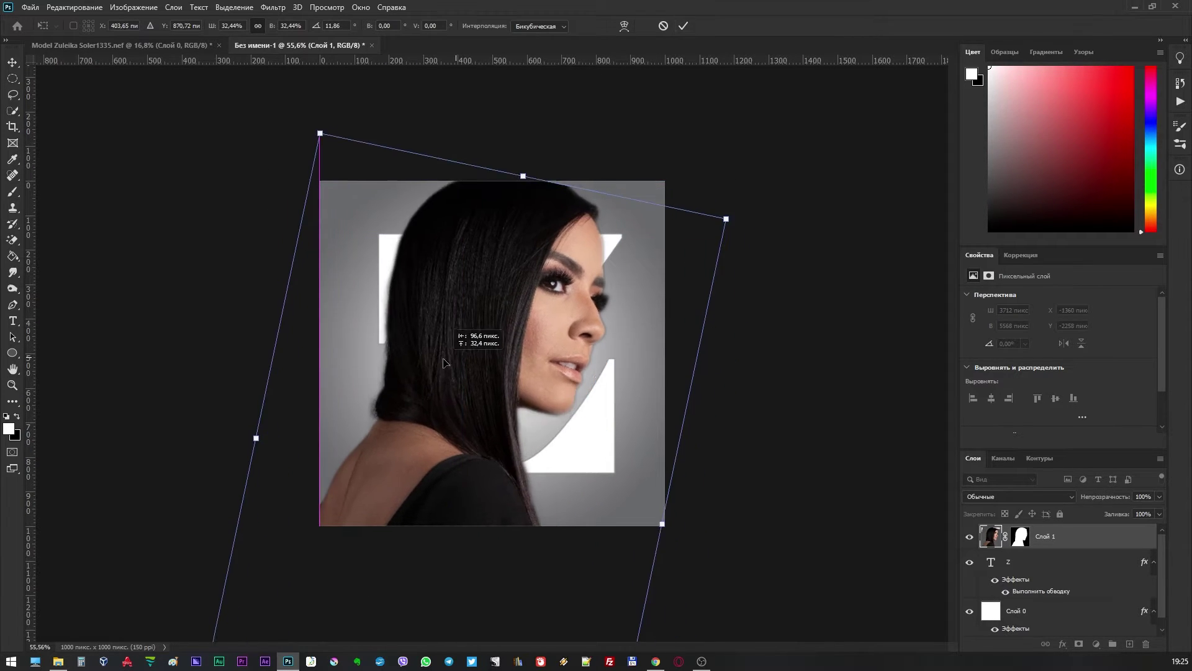
{"action": "left_click_drag", "start_coordinate": [453, 341], "coordinate": [455, 324]}
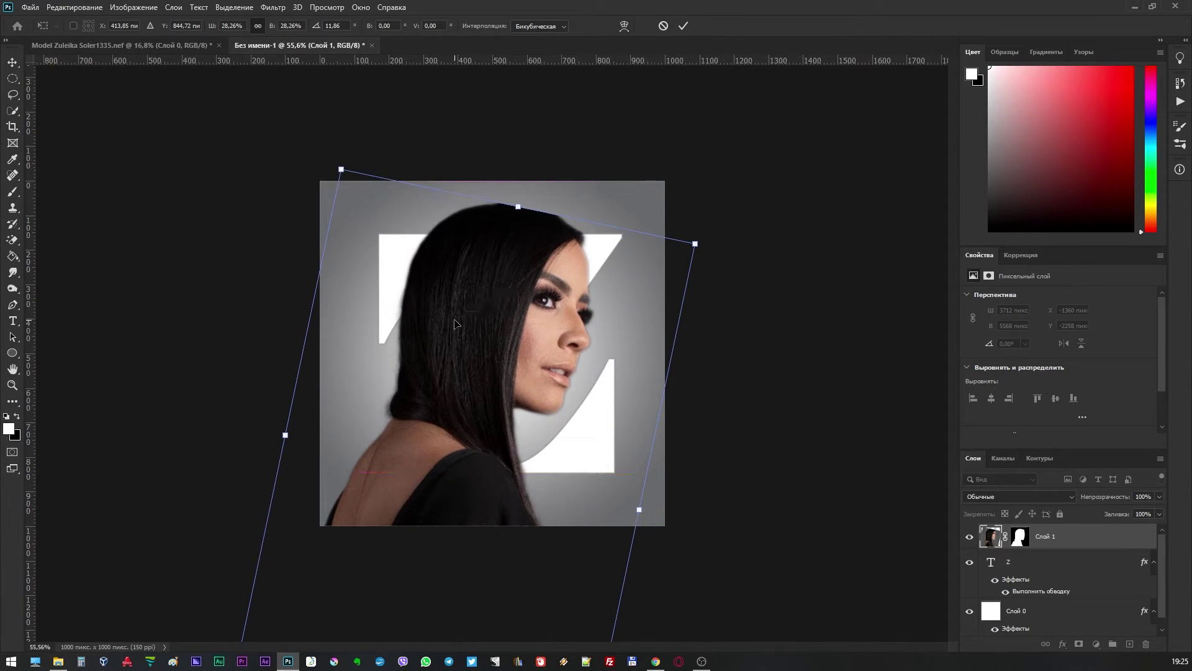
{"action": "key", "text": "7"}
{"action": "key", "text": "4"}
{"action": "left_click_drag", "start_coordinate": [341, 169], "coordinate": [292, 140]}
{"action": "mouse_move", "coordinate": [443, 235]}
{"action": "left_mouse_down"}
{"action": "mouse_move", "coordinate": [444, 257]}
{"action": "mouse_move", "coordinate": [449, 246]}
{"action": "left_mouse_up"}
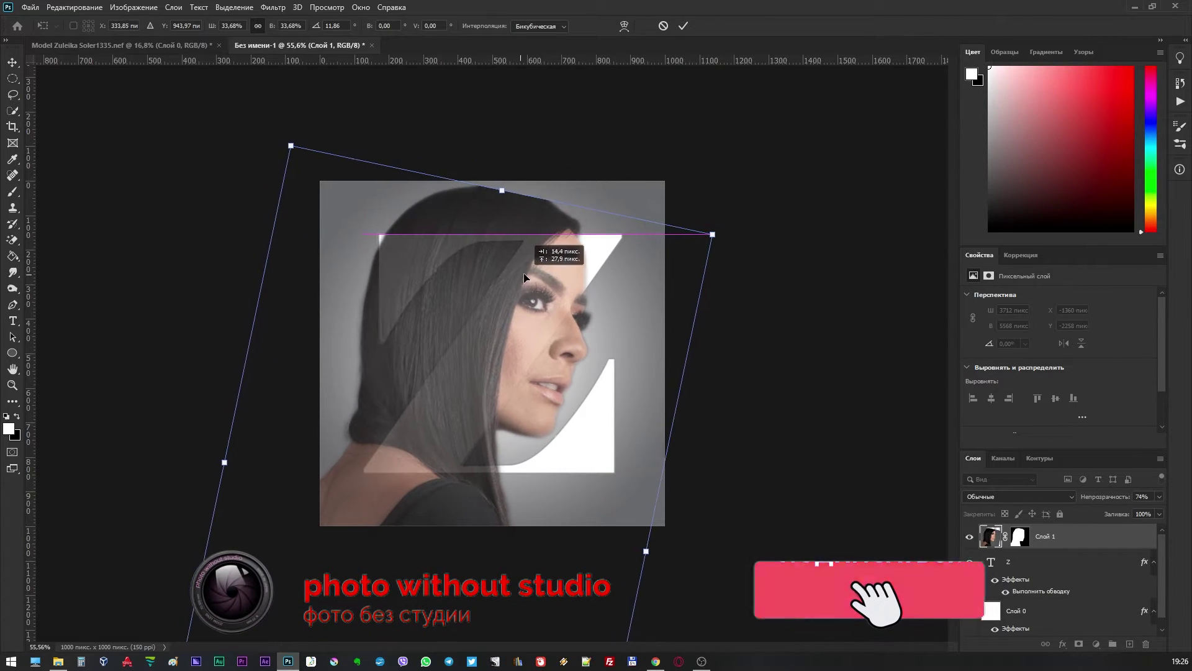
{"action": "left_click", "coordinate": [683, 26]}
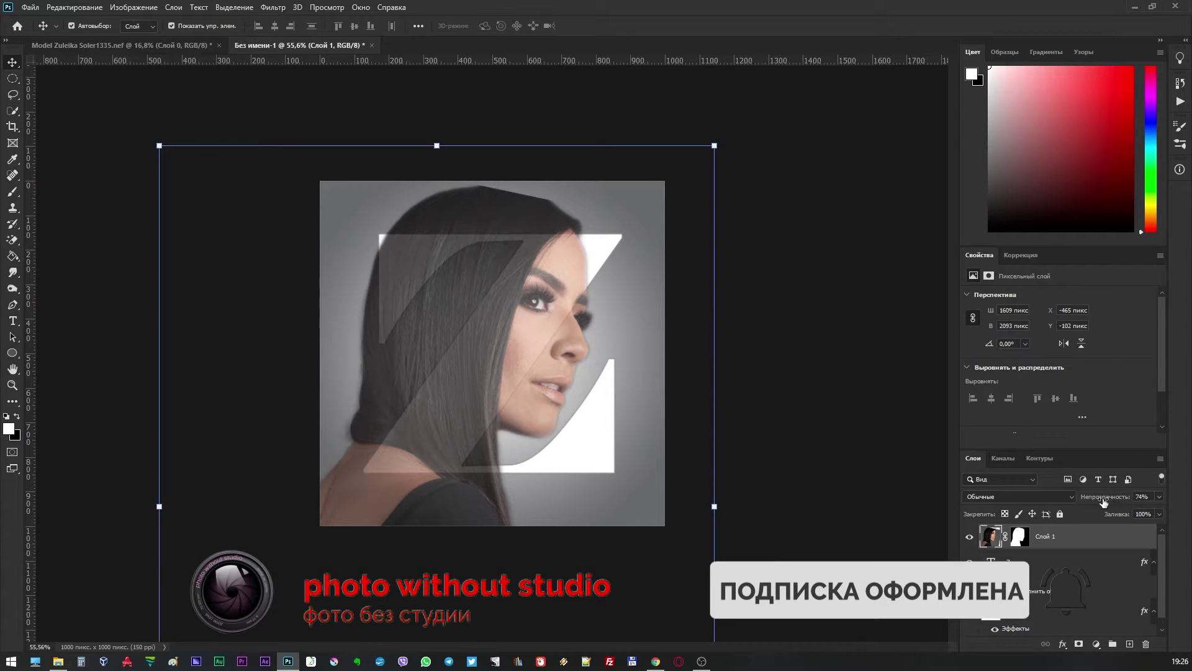
{"action": "key", "text": "0"}
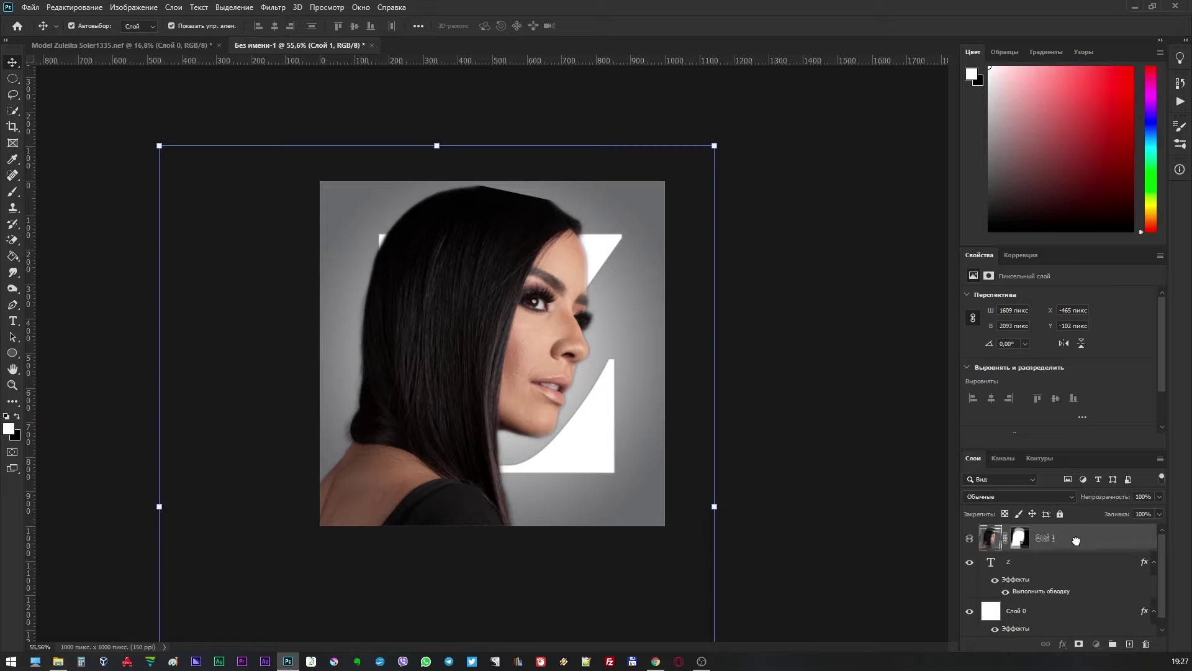
Step: Duplicate the portrait layer and delete the copy's mask without applying it
{"action": "left_click_drag", "start_coordinate": [1067, 534], "coordinate": [1132, 641]}
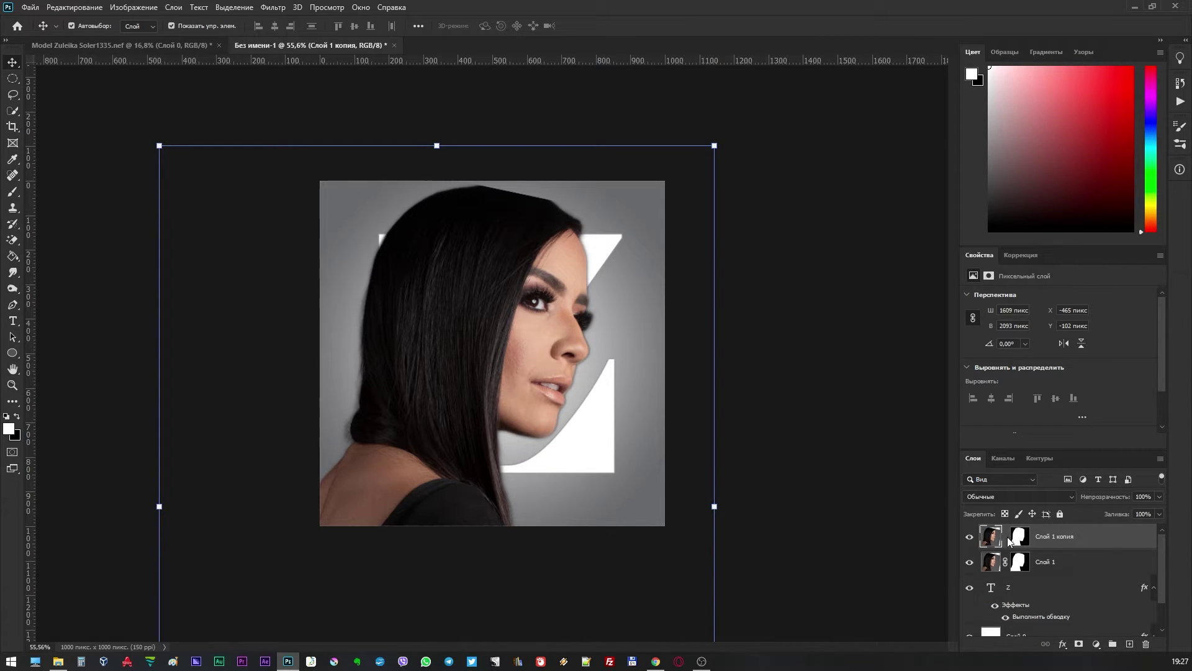
{"action": "left_click_drag", "start_coordinate": [1019, 538], "coordinate": [1147, 645]}
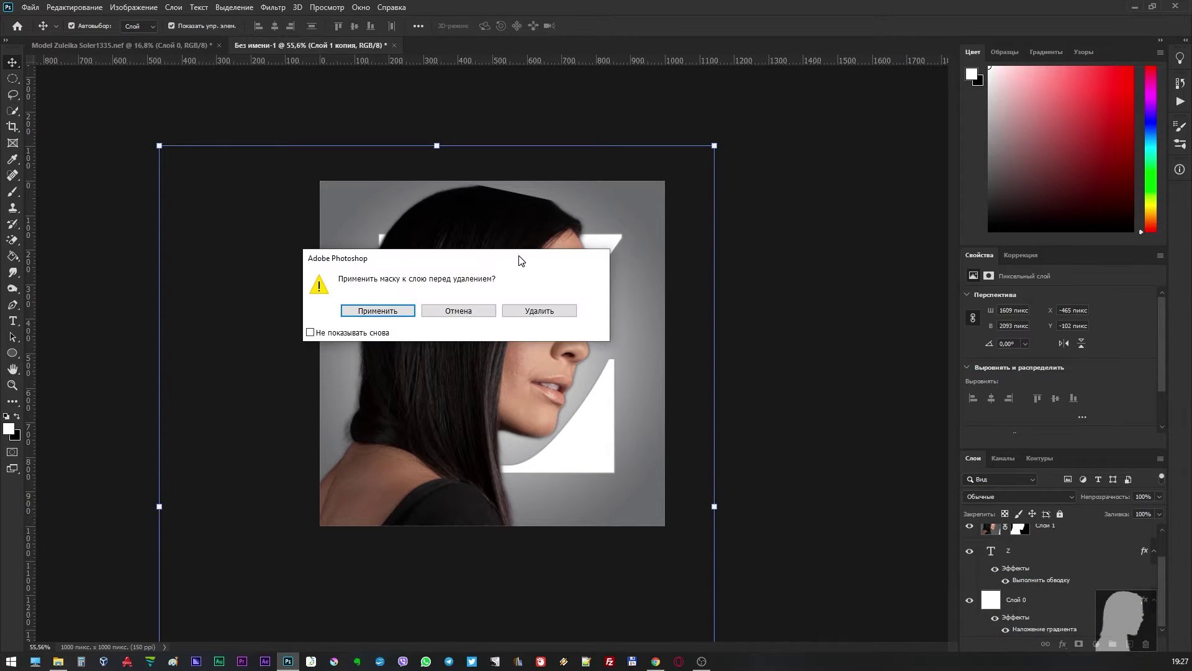
{"action": "left_click", "coordinate": [544, 314]}
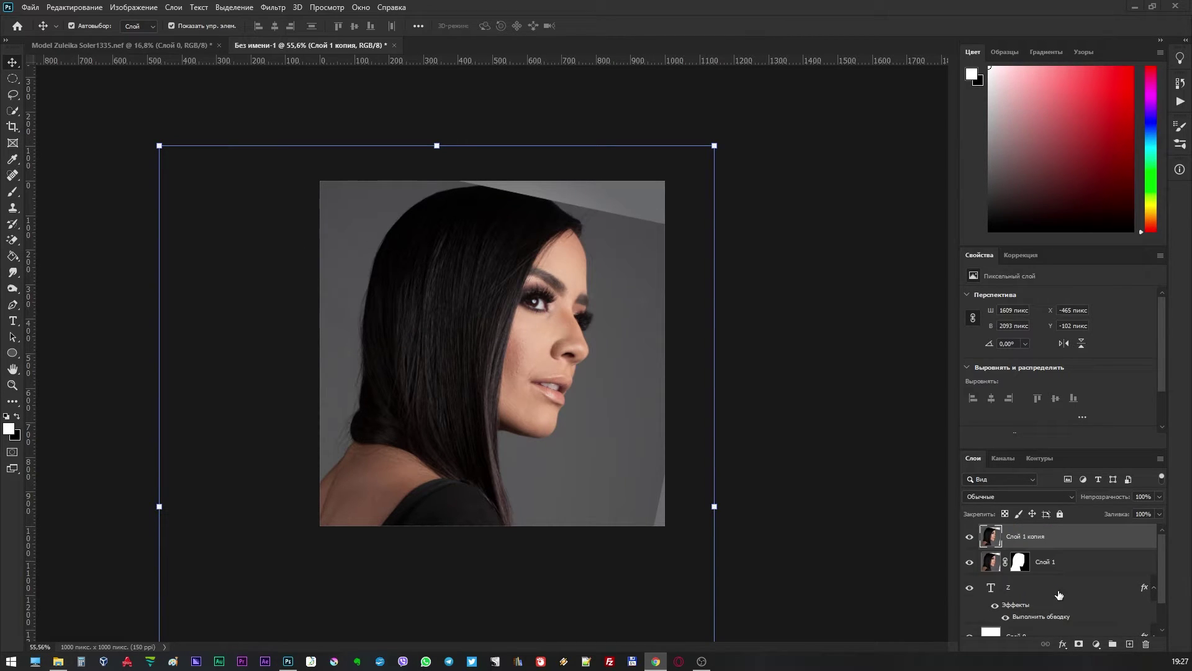
{"action": "left_click", "coordinate": [1024, 592]}
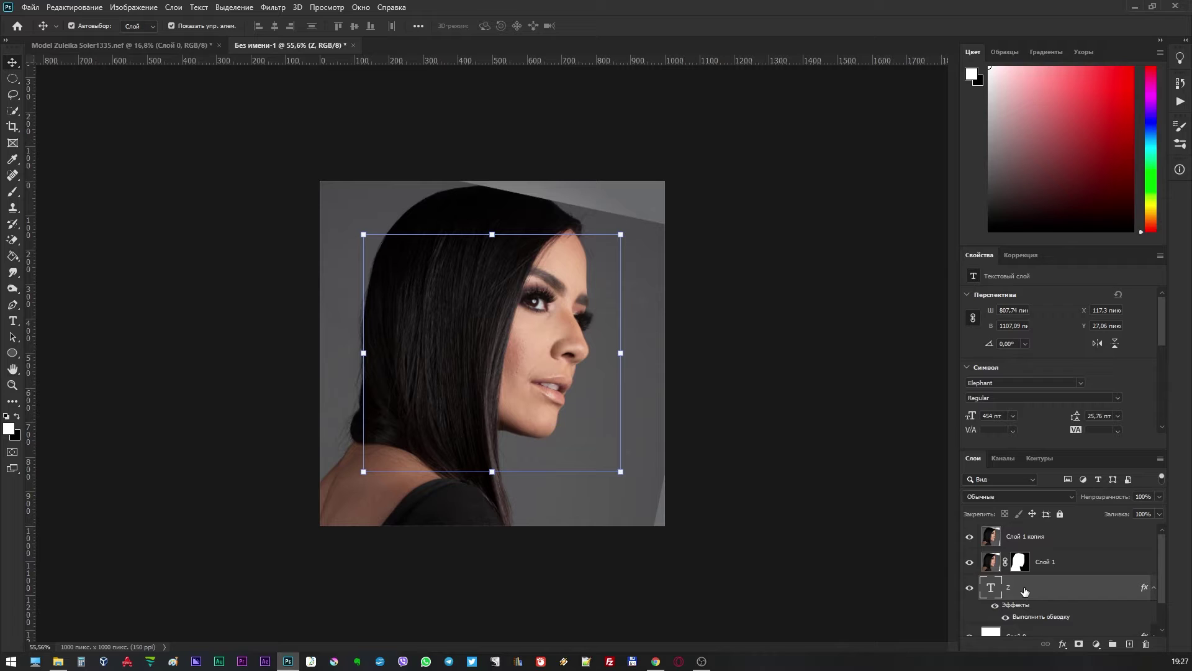
Step: Load the Z shape as a selection and add it as a mask on the portrait copy
{"action": "left_click", "coordinate": [996, 595], "text": "ctrl"}
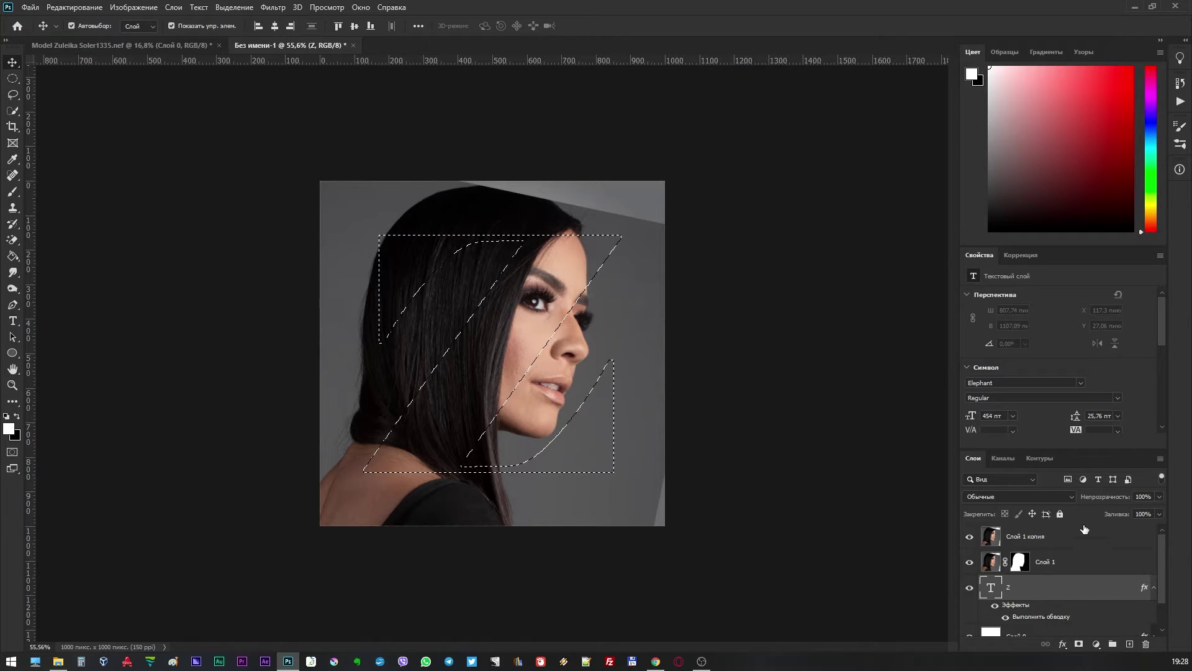
{"action": "left_click", "coordinate": [1054, 536]}
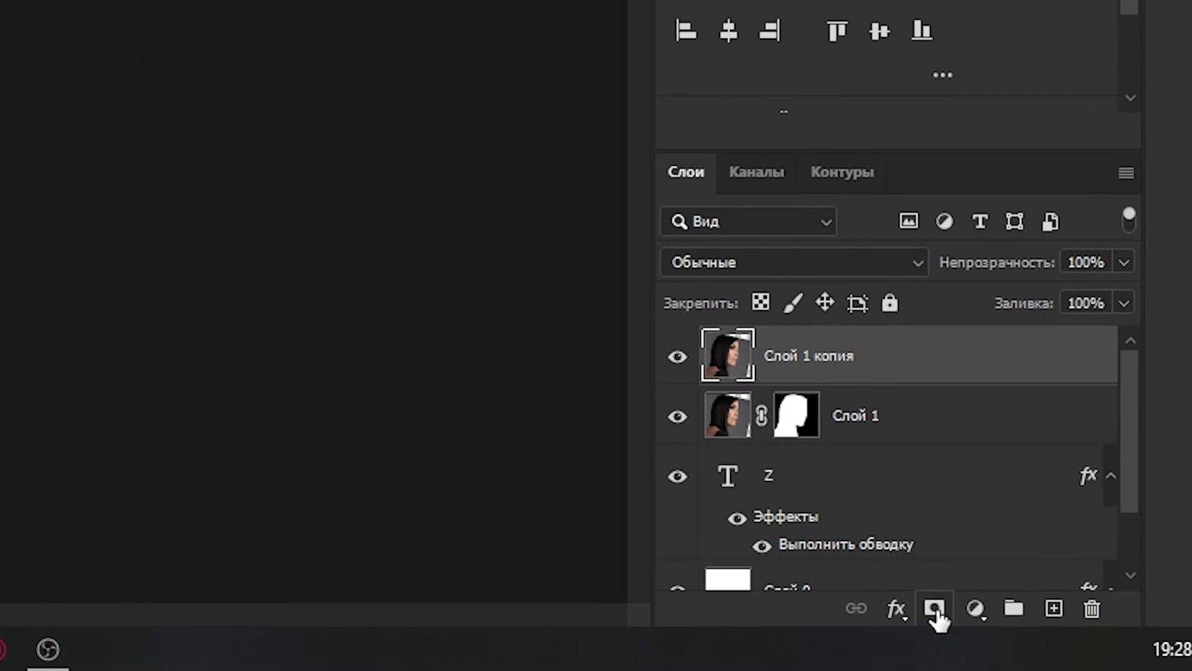
{"action": "left_click", "coordinate": [1079, 644]}
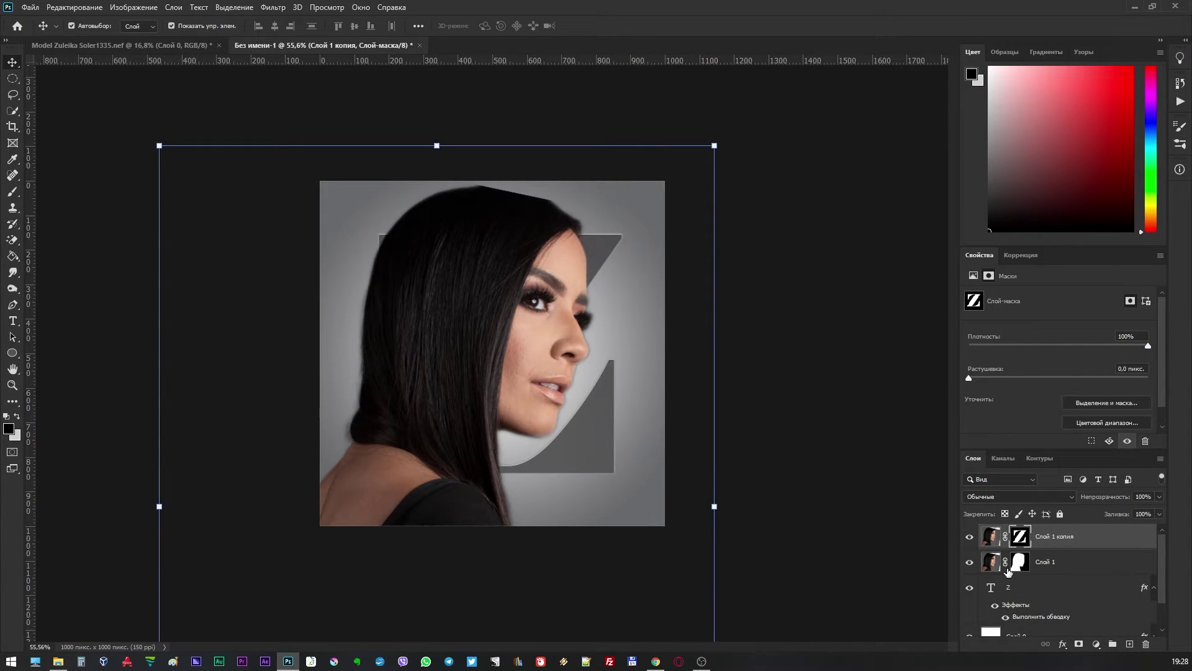
{"action": "left_click", "coordinate": [1046, 565]}
Step: Load the portrait's silhouette as a selection and hide the original full portrait layer
{"action": "left_click", "coordinate": [1019, 563]}
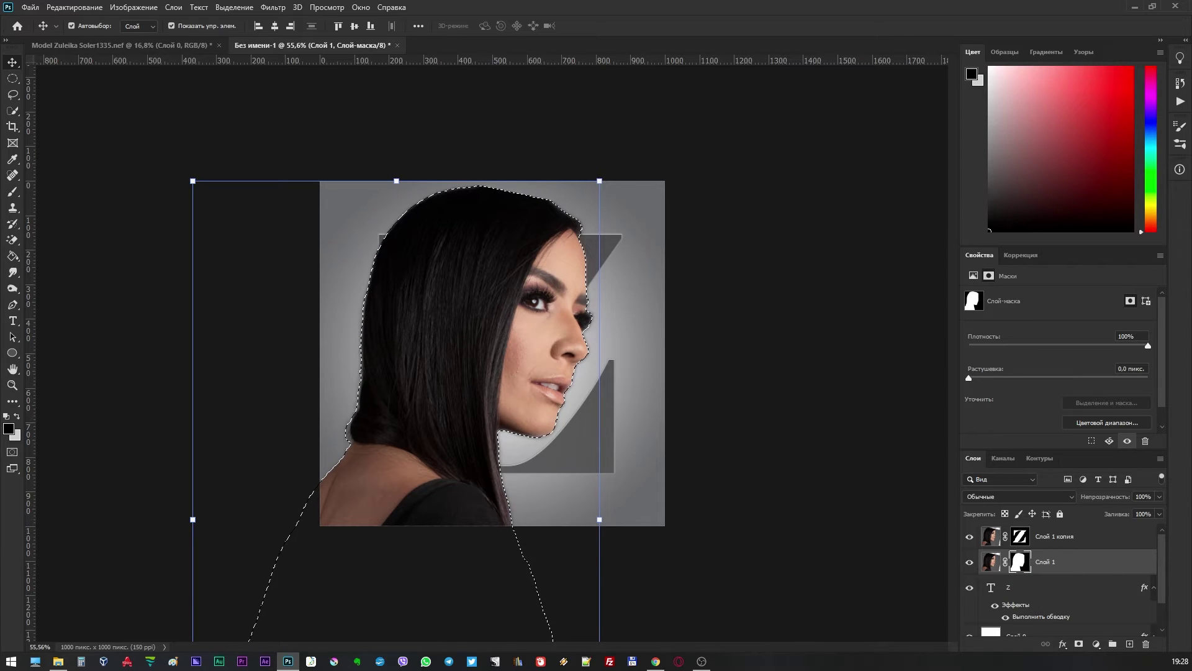
{"action": "left_click", "coordinate": [970, 563]}
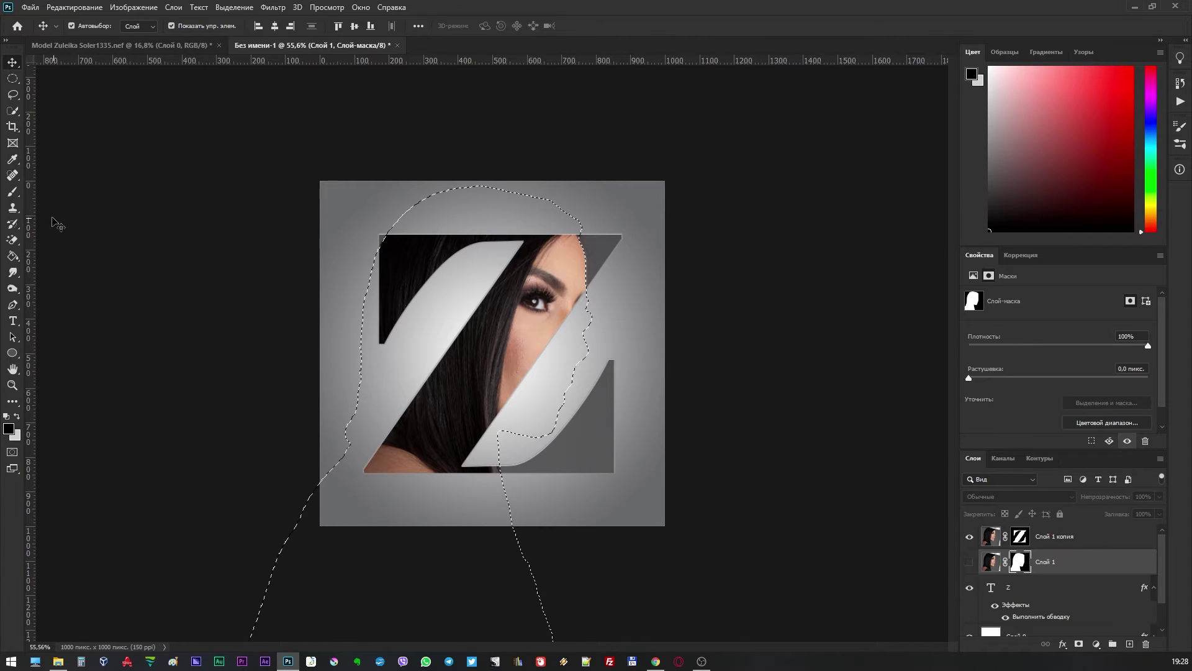
{"action": "left_click", "coordinate": [17, 194]}
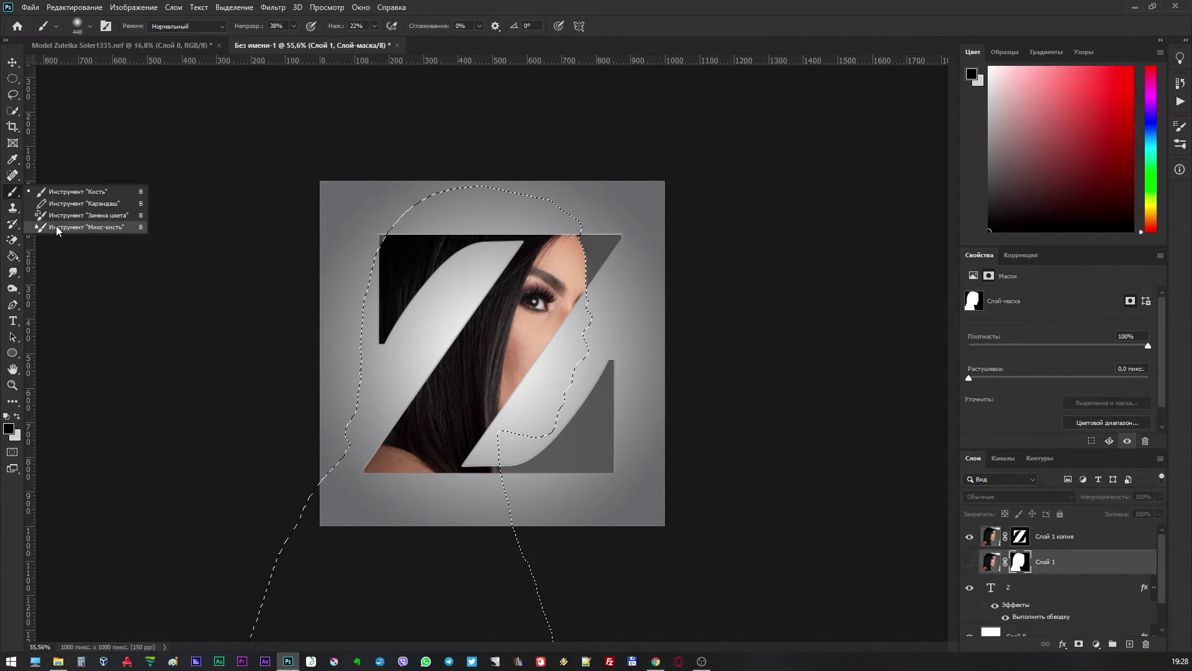
{"action": "left_click", "coordinate": [69, 203]}
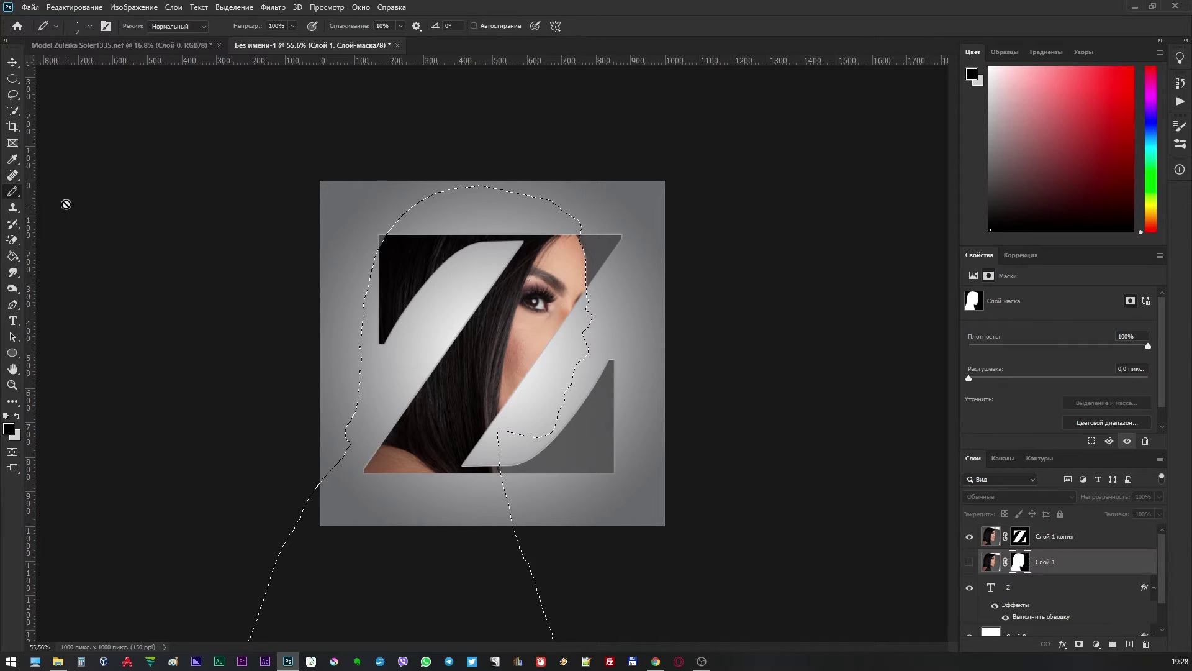
Step: Paint white on the copy's Z mask to reveal her face, lips and chin, then deselect
{"action": "left_click", "coordinate": [1021, 537]}
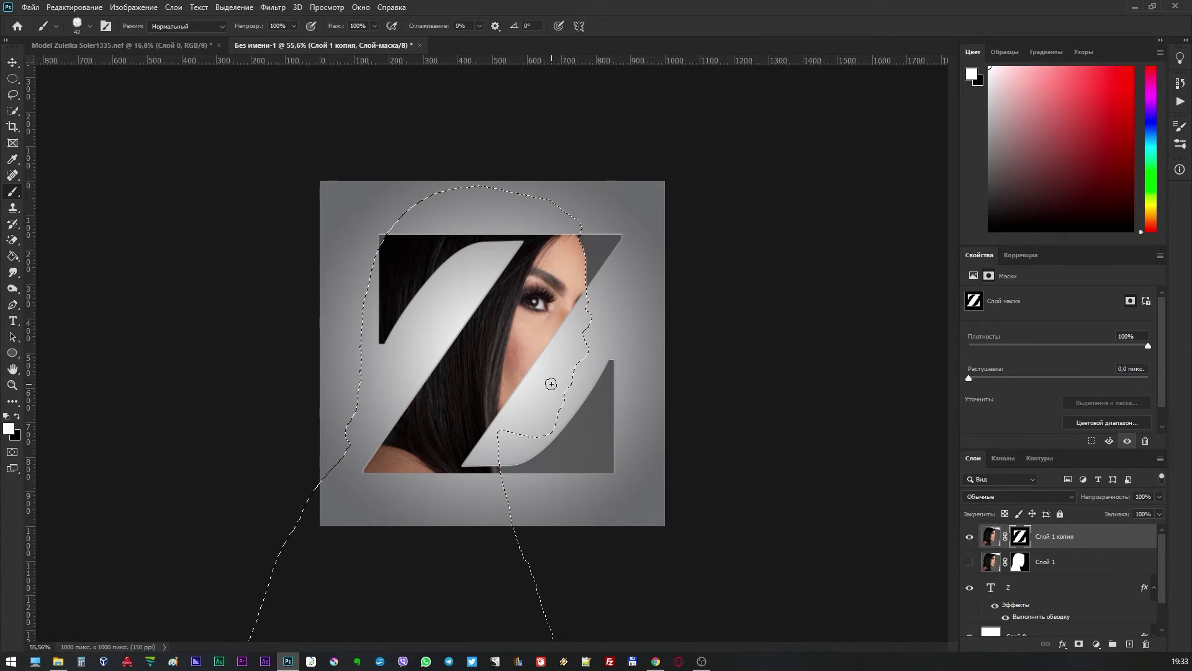
{"action": "mouse_move", "coordinate": [546, 381]}
{"action": "left_mouse_down"}
{"action": "mouse_move", "coordinate": [547, 338]}
{"action": "mouse_move", "coordinate": [580, 307]}
{"action": "mouse_move", "coordinate": [580, 353]}
{"action": "mouse_move", "coordinate": [544, 435]}
{"action": "mouse_move", "coordinate": [508, 428]}
{"action": "mouse_move", "coordinate": [485, 461]}
{"action": "mouse_move", "coordinate": [456, 461]}
{"action": "mouse_move", "coordinate": [497, 438]}
{"action": "mouse_move", "coordinate": [487, 448]}
{"action": "mouse_move", "coordinate": [500, 414]}
{"action": "mouse_move", "coordinate": [494, 426]}
{"action": "mouse_move", "coordinate": [575, 327]}
{"action": "mouse_move", "coordinate": [522, 413]}
{"action": "mouse_move", "coordinate": [540, 423]}
{"action": "mouse_move", "coordinate": [517, 431]}
{"action": "left_mouse_up"}
{"action": "left_click_drag", "start_coordinate": [559, 392], "coordinate": [549, 410]}
{"action": "key", "text": "m"}
{"action": "key", "text": "ctrl+d"}
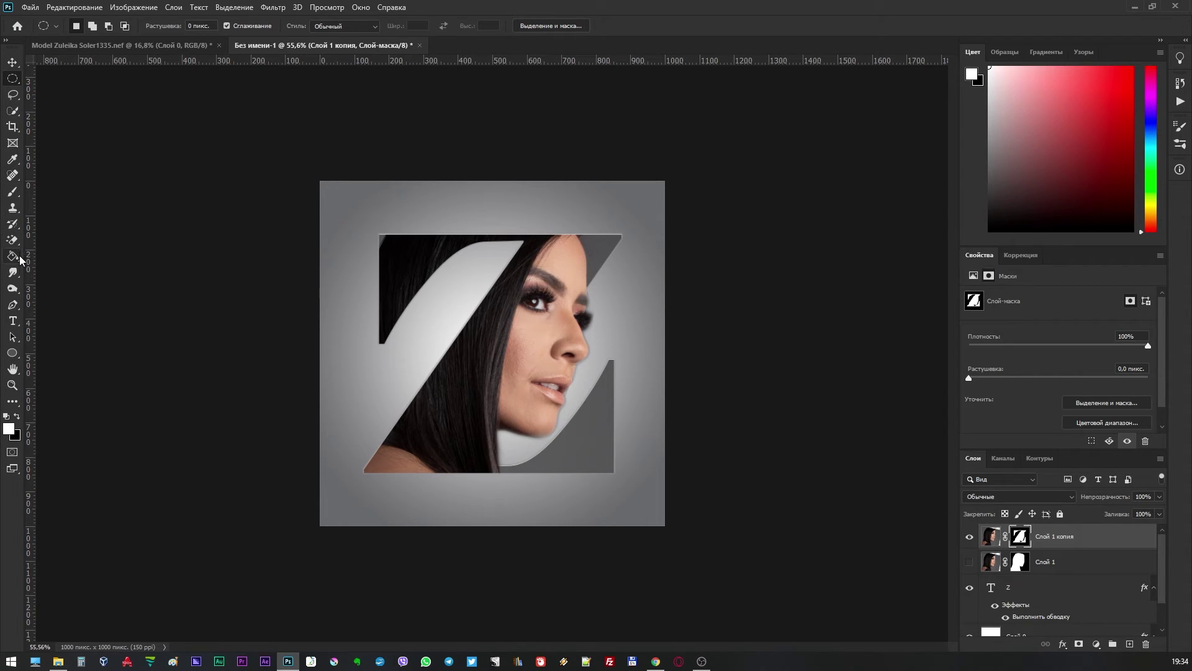
Step: Add the model's name in Elephant 30 pt, 400 tracking, colour #d4b7a1, and fit the view
{"action": "left_click", "coordinate": [14, 321]}
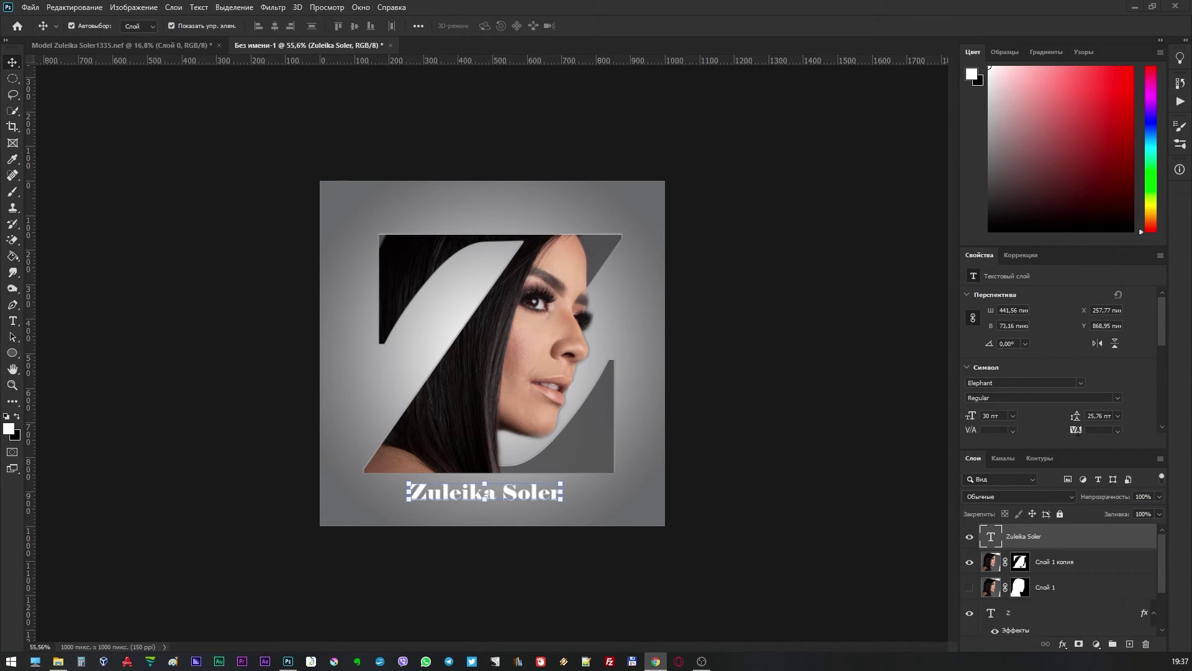
{"action": "scroll", "coordinate": [1062, 373], "scroll_direction": "down", "scroll_amount": 2}
{"action": "left_click", "coordinate": [1104, 396]}
{"action": "left_click", "coordinate": [524, 393]}
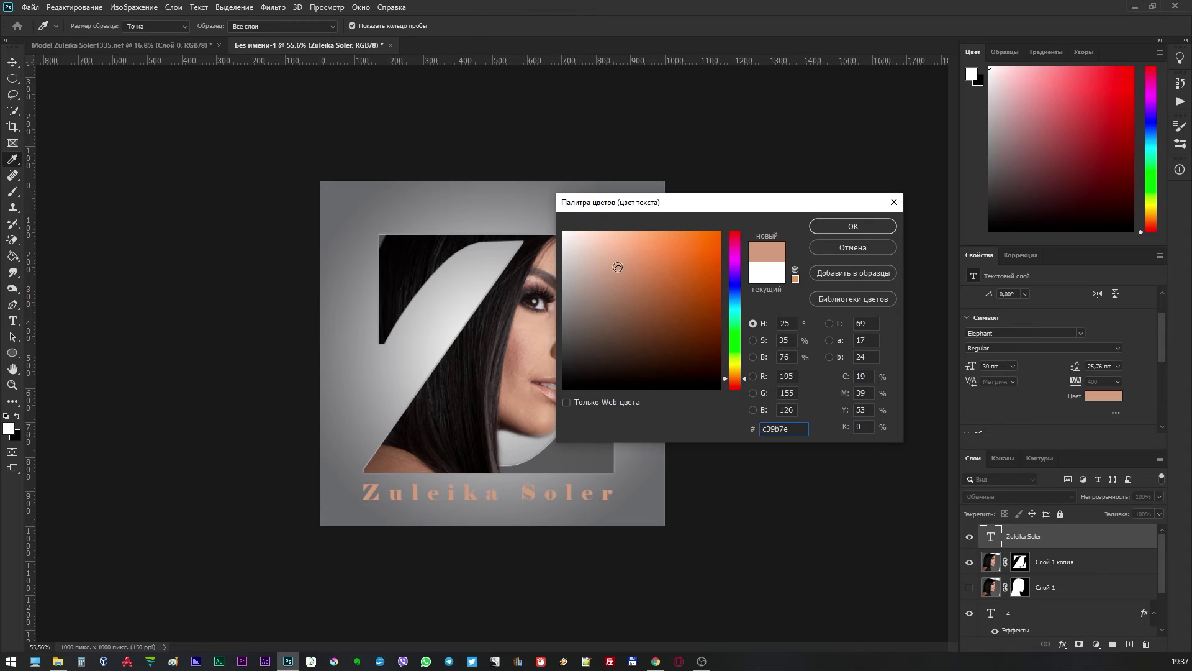
{"action": "left_click_drag", "start_coordinate": [618, 267], "coordinate": [600, 257]}
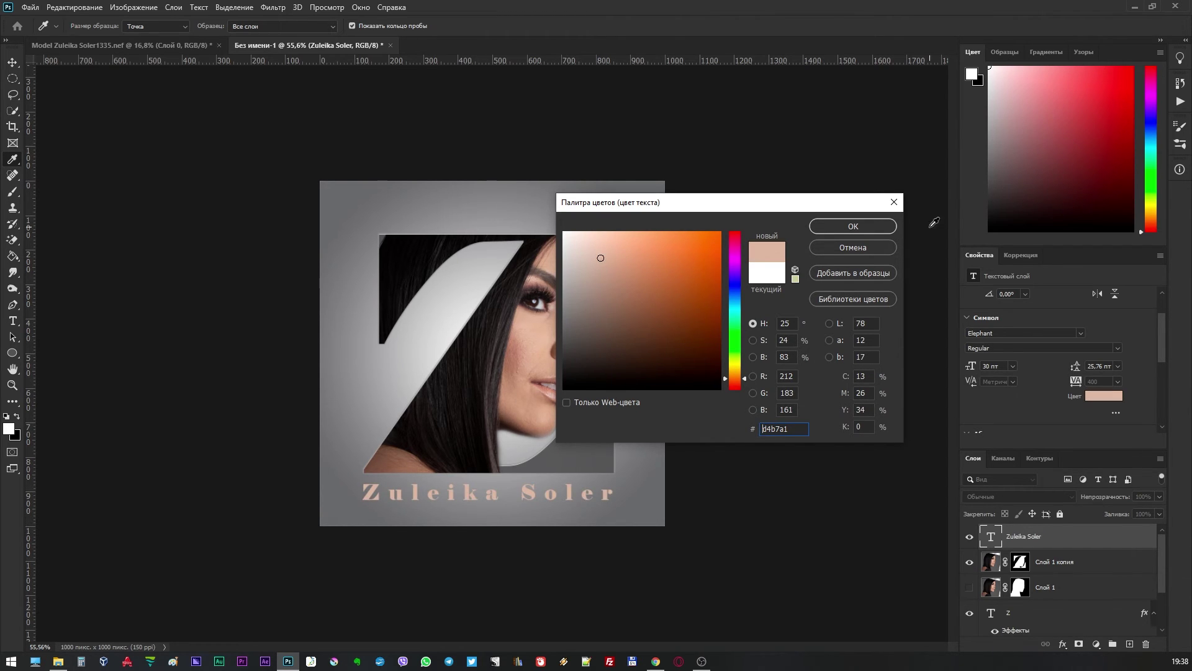
{"action": "left_click", "coordinate": [854, 226]}
{"action": "key", "text": "ctrl+0"}
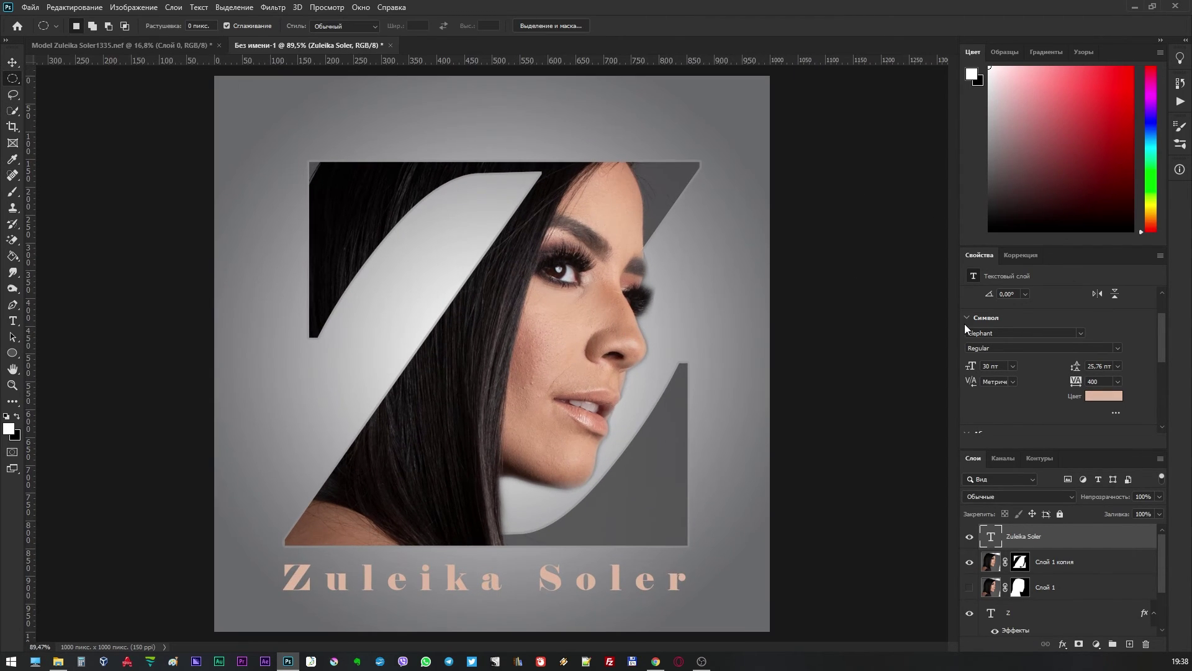